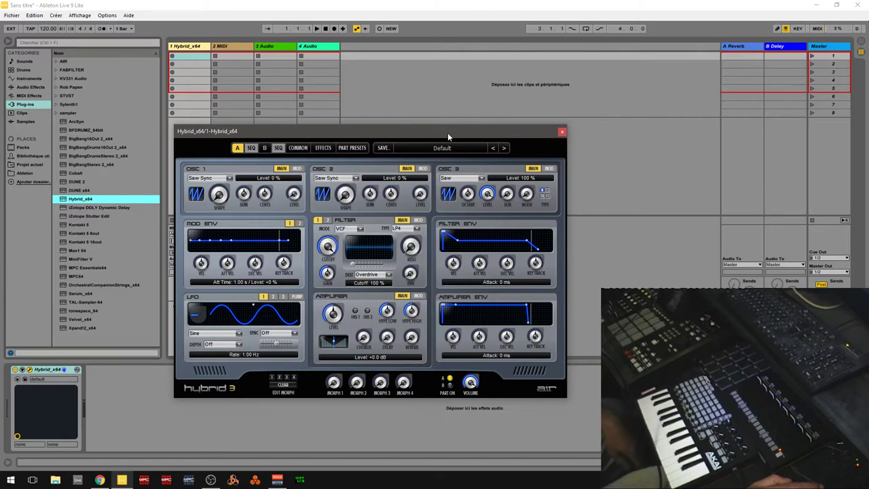
# Step: Reposition the Hybrid plug-in window higher up over the session view
pyautogui.moveTo(447, 134); pyautogui.dragTo(423, 121)
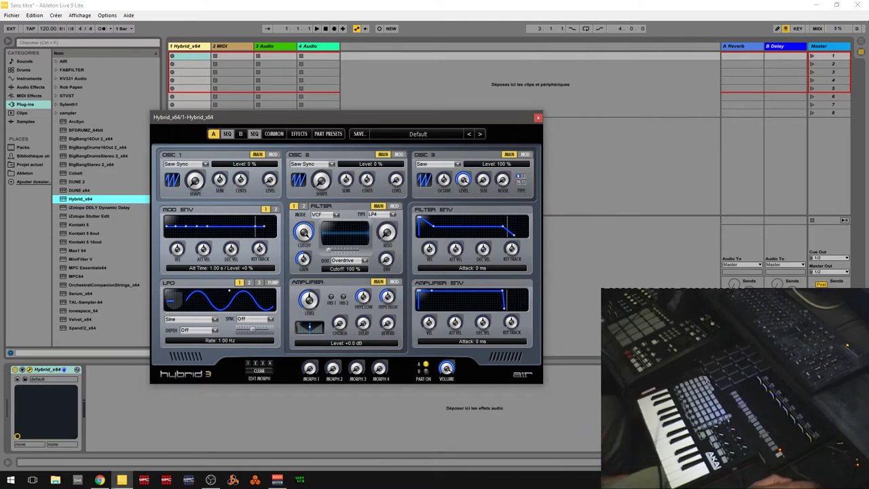
pyautogui.moveTo(103, 483)
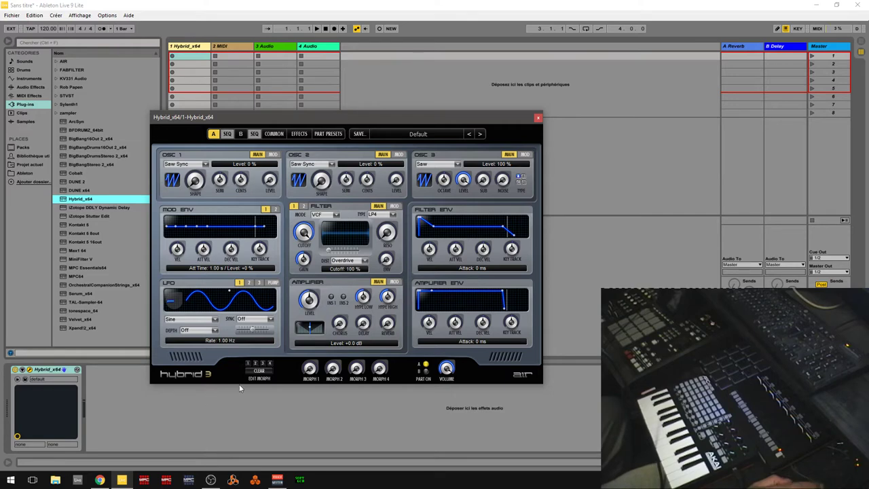
pyautogui.moveTo(358, 117); pyautogui.dragTo(346, 89)
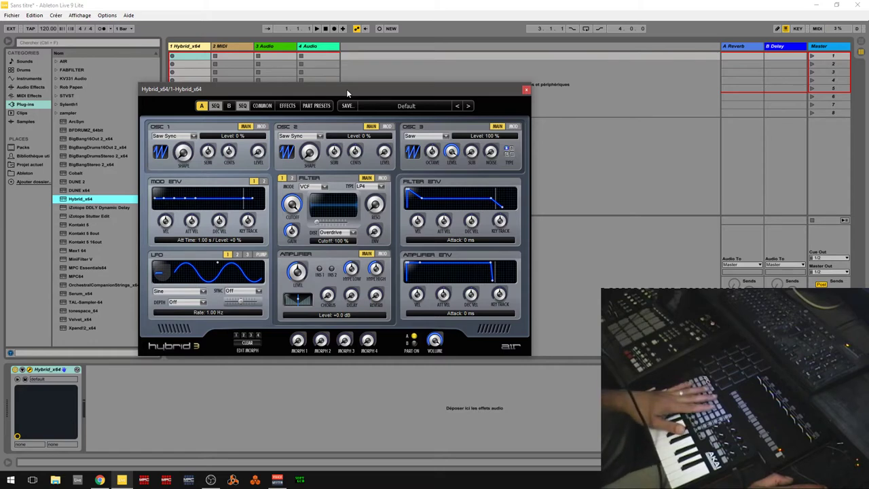
# Step: Switch to Chrome to check the price of Hybrid 3 on its Plugin Boutique product page, and return to Ableton Live
pyautogui.click(99, 479)
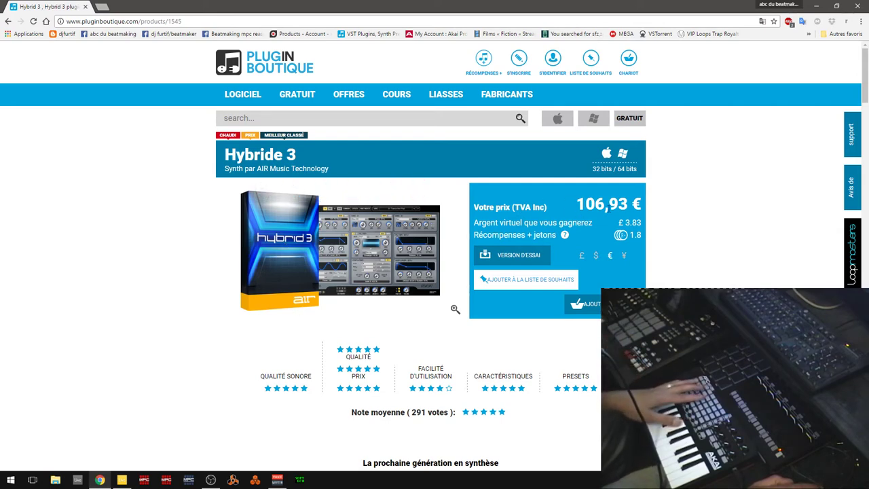
pyautogui.tripleClick(599, 203)
pyautogui.click(712, 183)
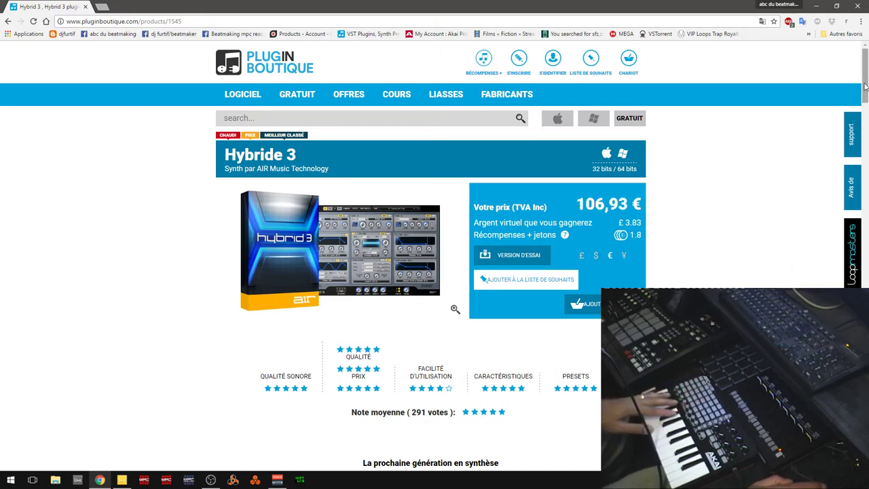
pyautogui.moveTo(864, 87)
pyautogui.mouseDown()
pyautogui.moveTo(863, 124)
pyautogui.moveTo(866, 77)
pyautogui.mouseUp()
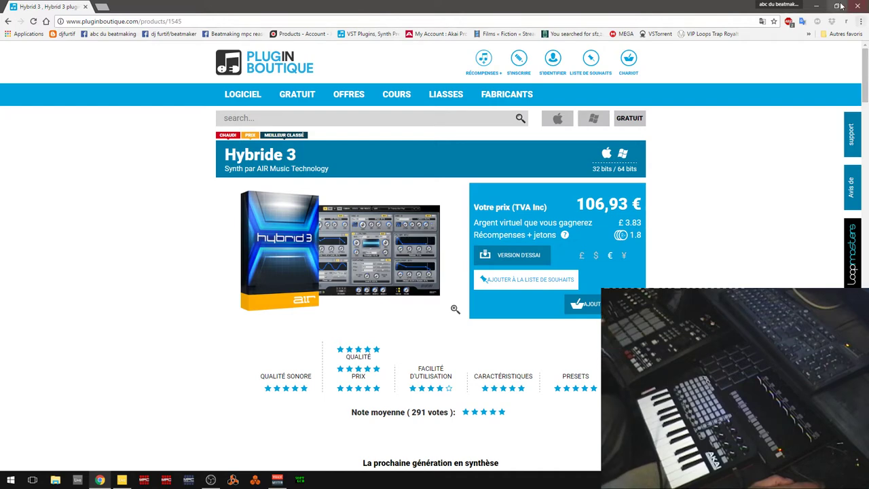
pyautogui.click(816, 6)
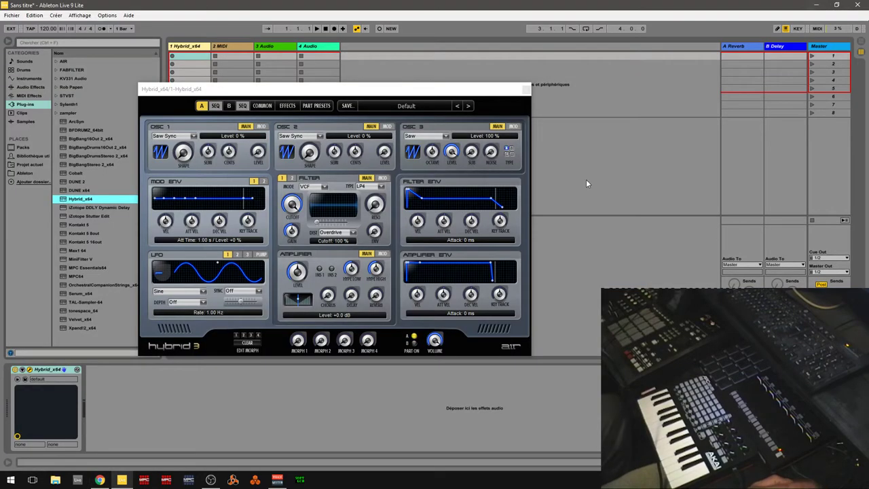
# Step: Try the Squ waveform on oscillator 3, and change its waveform to Tri
pyautogui.moveTo(453, 92); pyautogui.dragTo(484, 82)
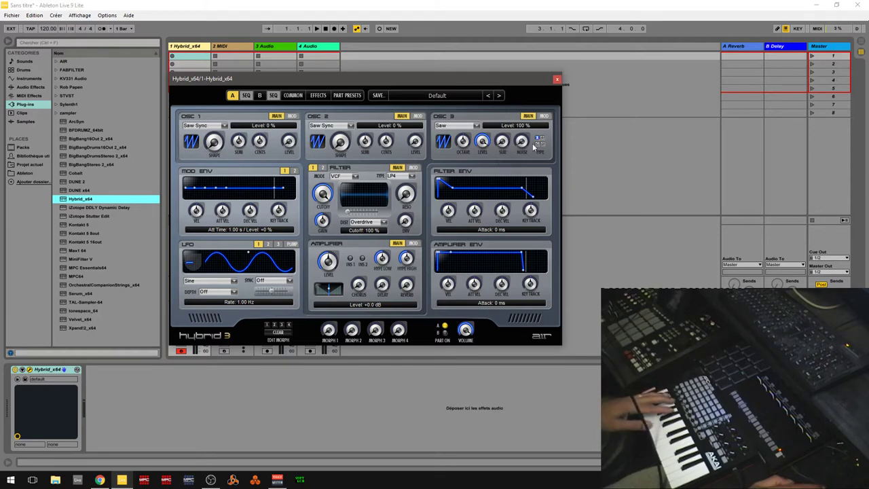
pyautogui.click(473, 126)
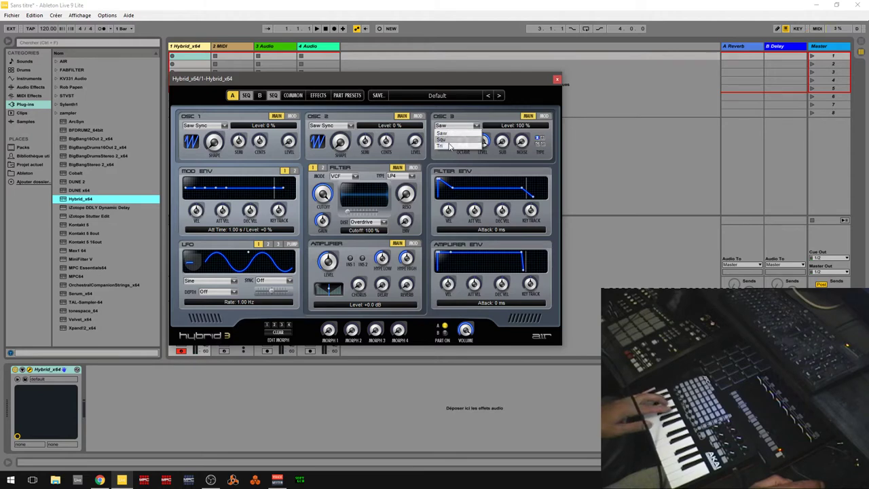
pyautogui.click(448, 140)
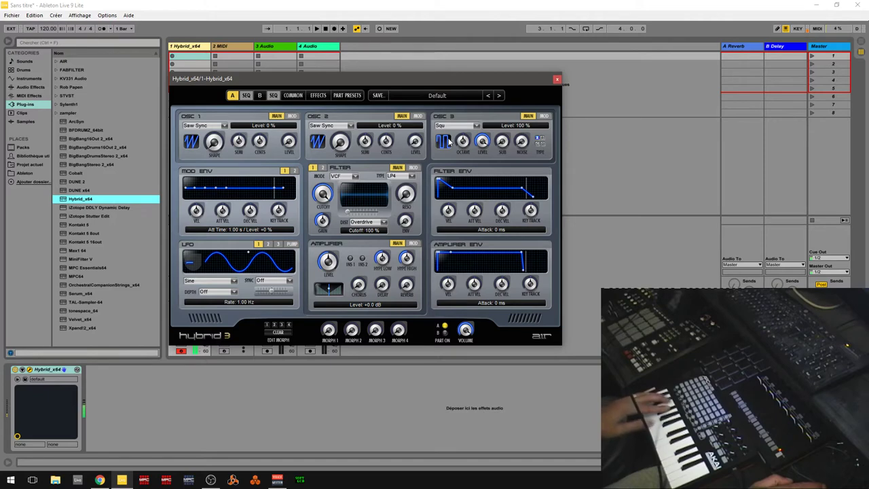
pyautogui.click(447, 125)
pyautogui.click(443, 146)
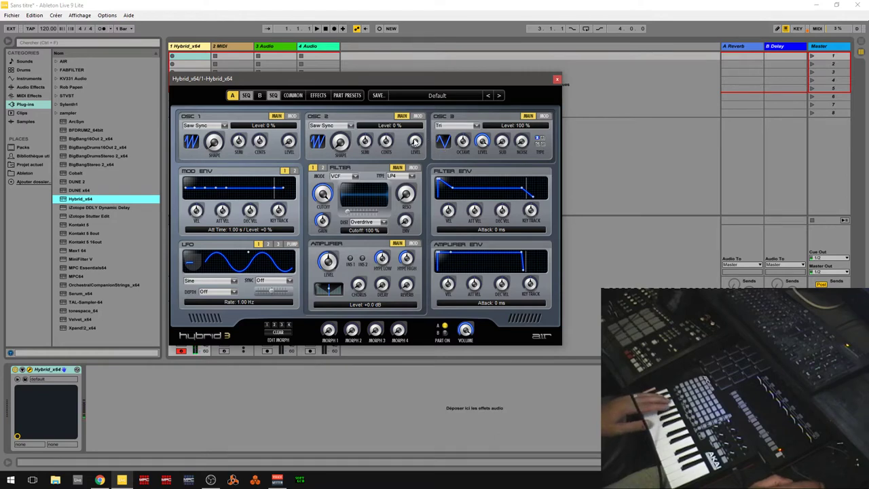
# Step: Set oscillator 2 to a level of 25 %, a shape of 28 % and the Multi-Wave waveform, trying Saw CM first
pyautogui.moveTo(416, 141); pyautogui.dragTo(416, 120)
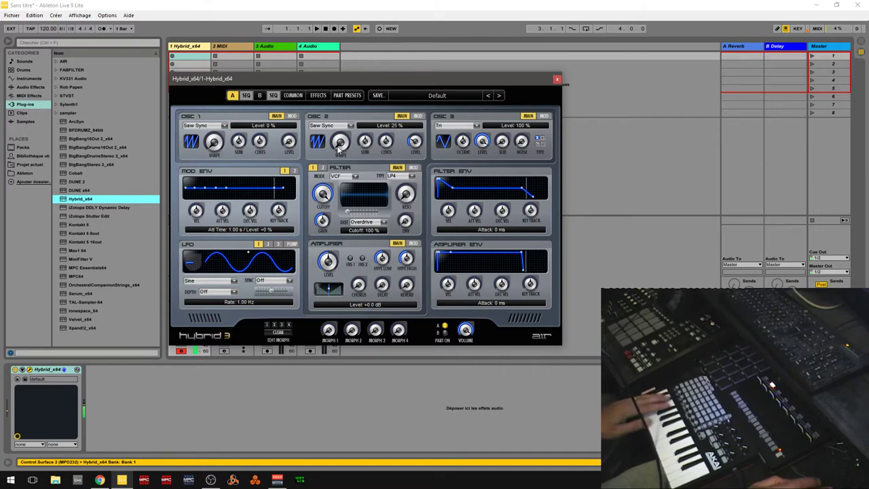
pyautogui.moveTo(336, 147); pyautogui.dragTo(341, 123)
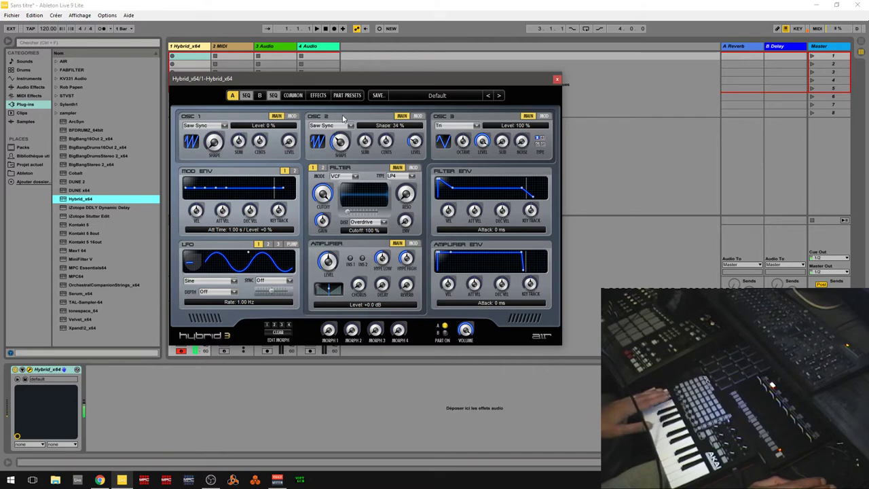
pyautogui.click(349, 125)
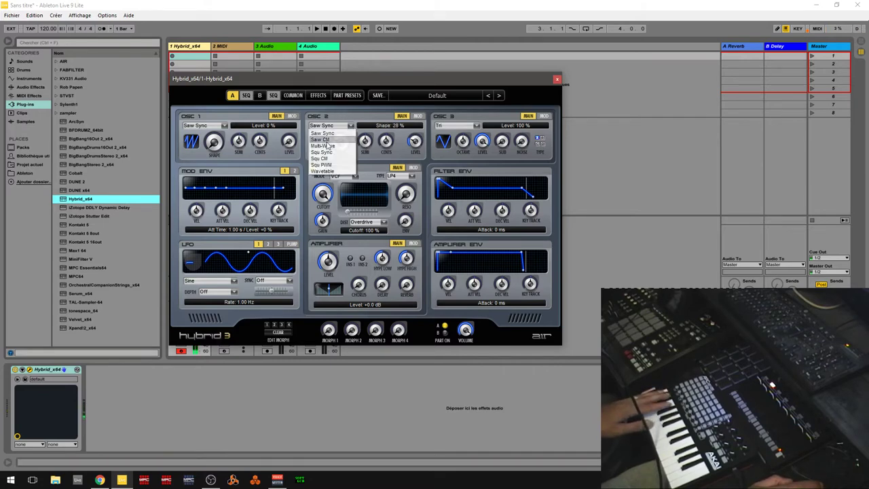
pyautogui.click(327, 144)
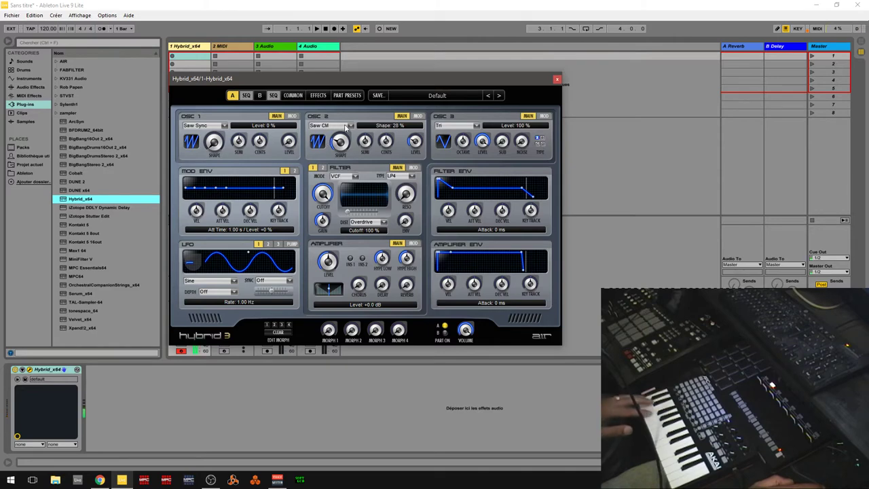
pyautogui.click(349, 126)
pyautogui.click(336, 149)
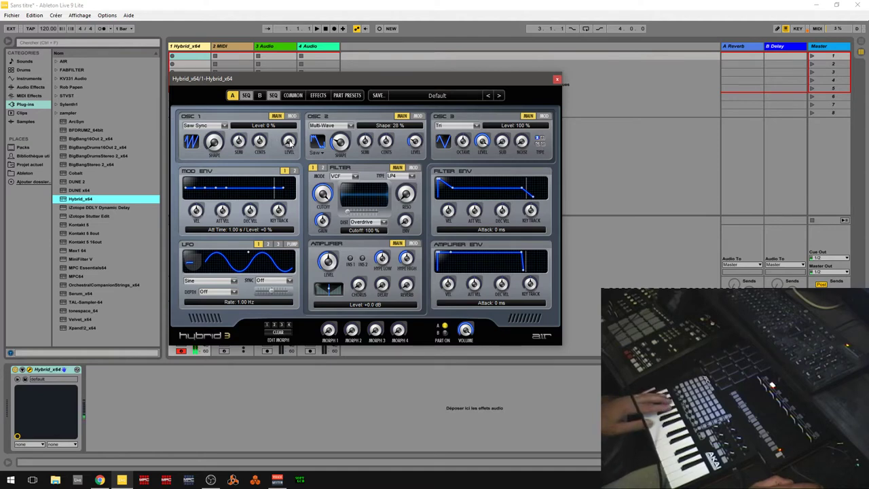
# Step: Set oscillator 1 to a level of about 35 %, a shape of 25 % and the Multi-Wave waveform
pyautogui.moveTo(289, 141); pyautogui.dragTo(279, 117)
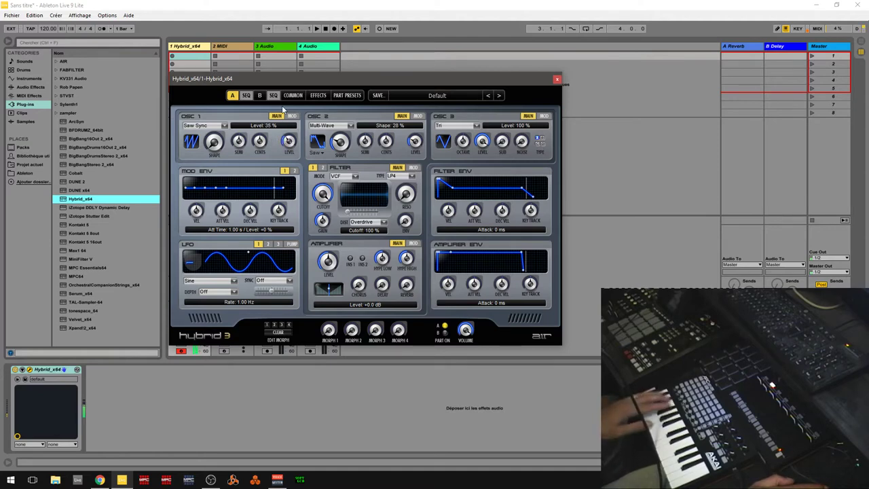
pyautogui.click(213, 126)
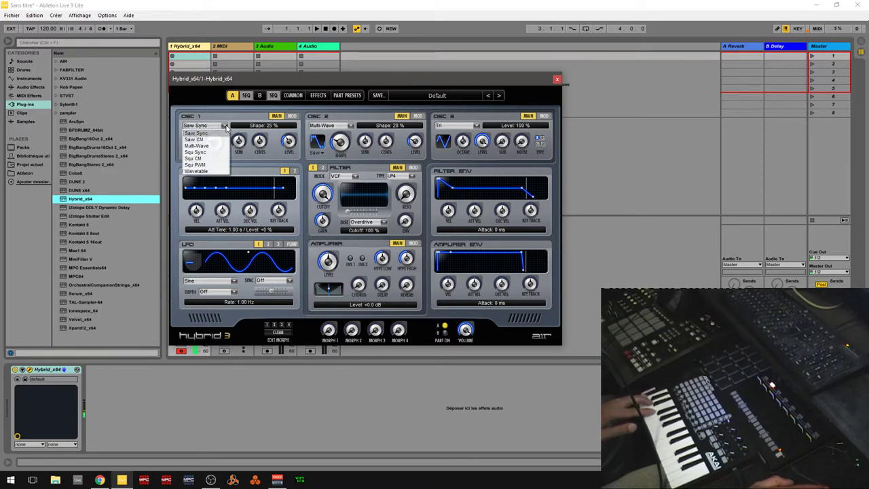
pyautogui.click(202, 145)
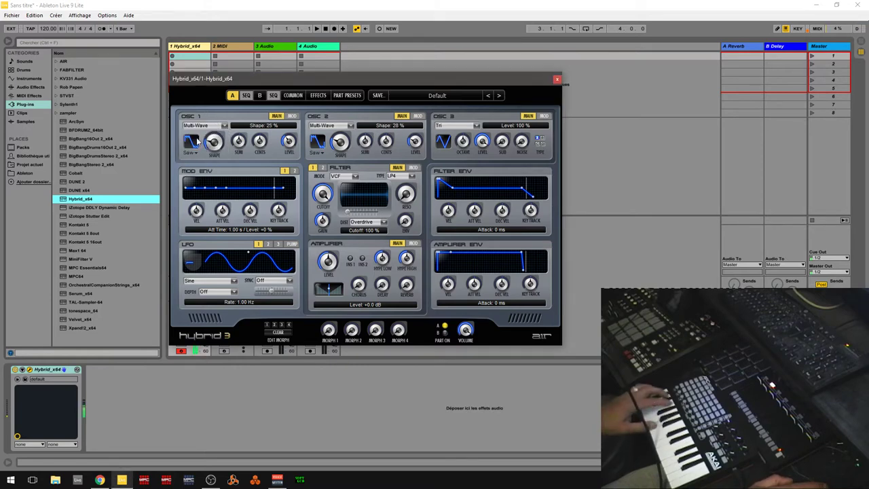
pyautogui.click(193, 126)
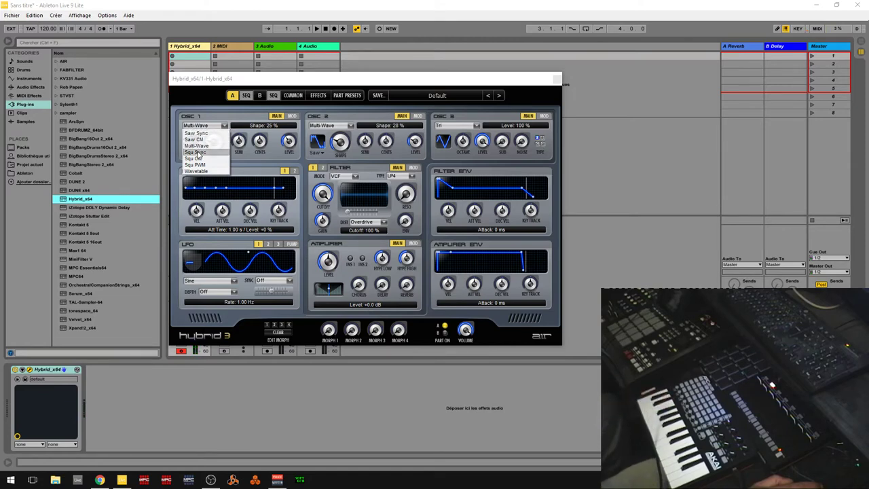
pyautogui.click(379, 115)
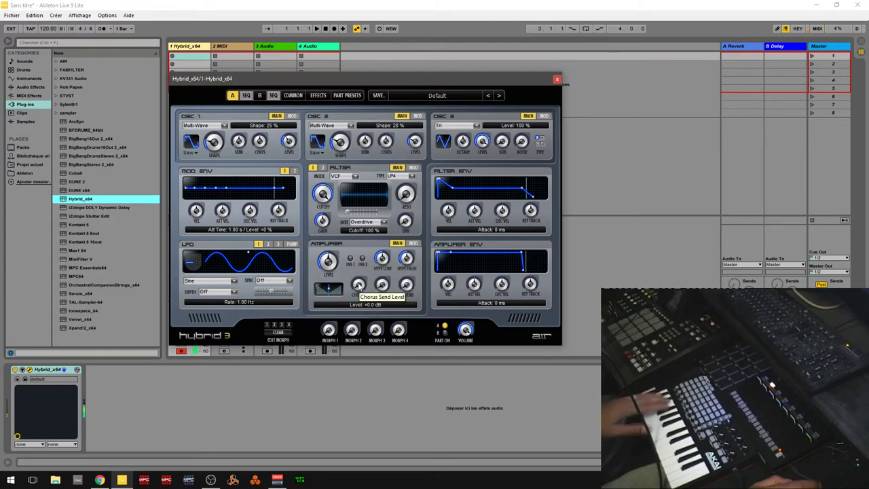
# Step: Set the amplifier's chorus send to 30 %, turn up its delay and reverb sends, and enable INS 1
pyautogui.click(359, 285)
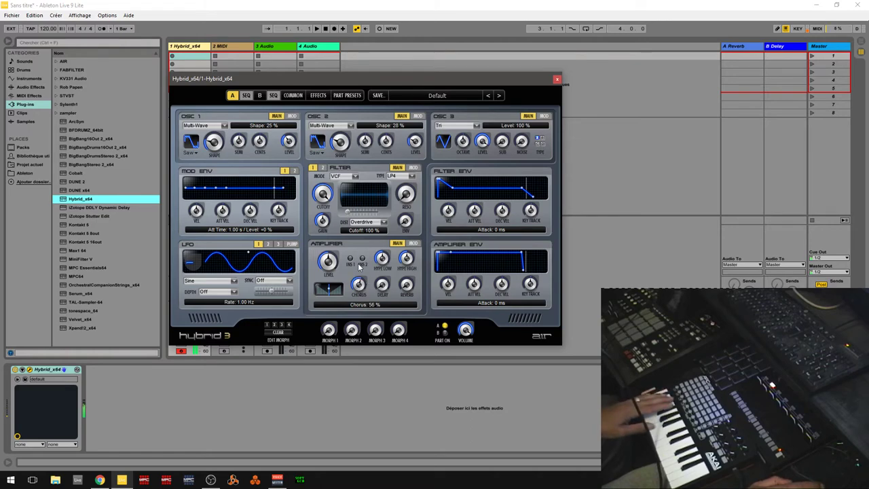
pyautogui.moveTo(354, 282); pyautogui.dragTo(354, 264)
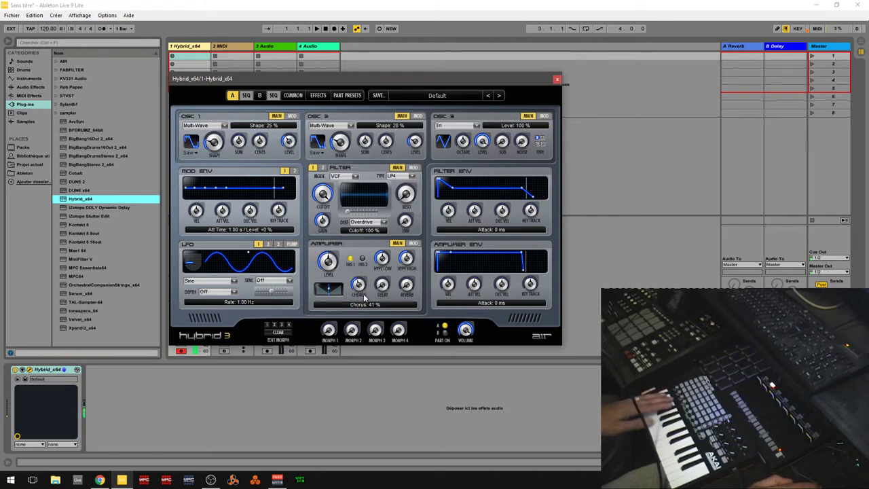
pyautogui.moveTo(381, 290); pyautogui.dragTo(370, 268)
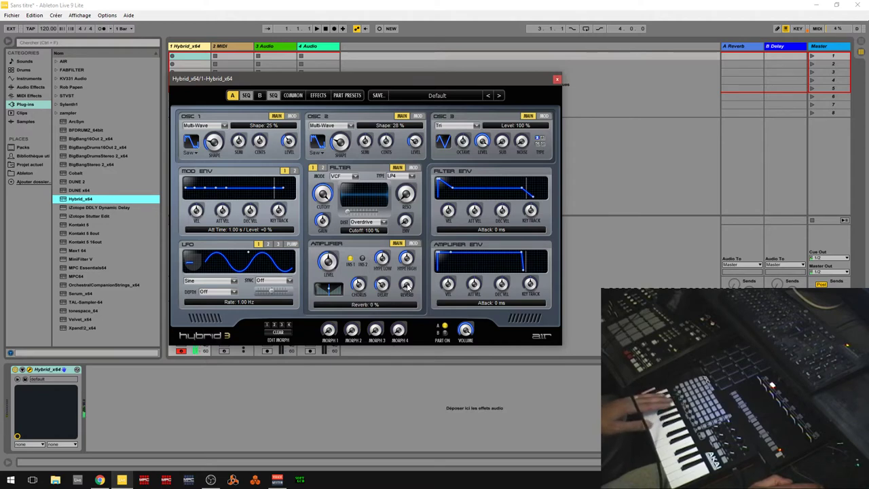
pyautogui.moveTo(407, 287); pyautogui.dragTo(402, 252)
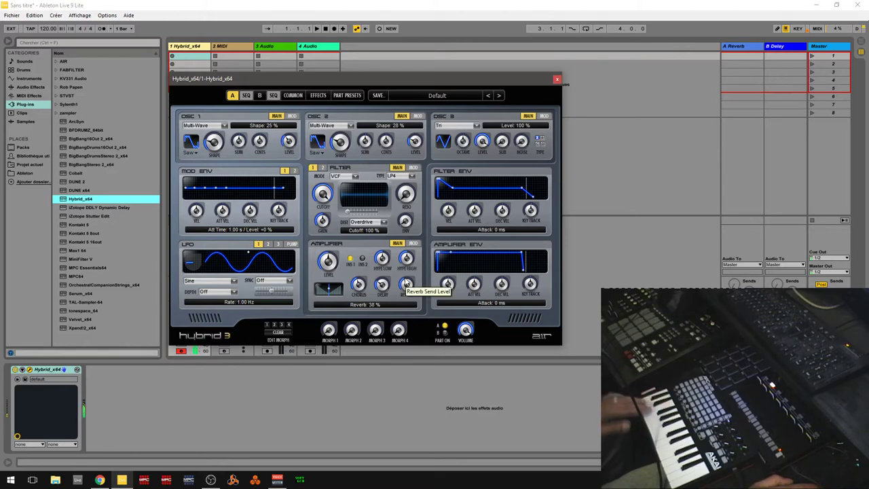
pyautogui.moveTo(405, 284); pyautogui.dragTo(402, 290)
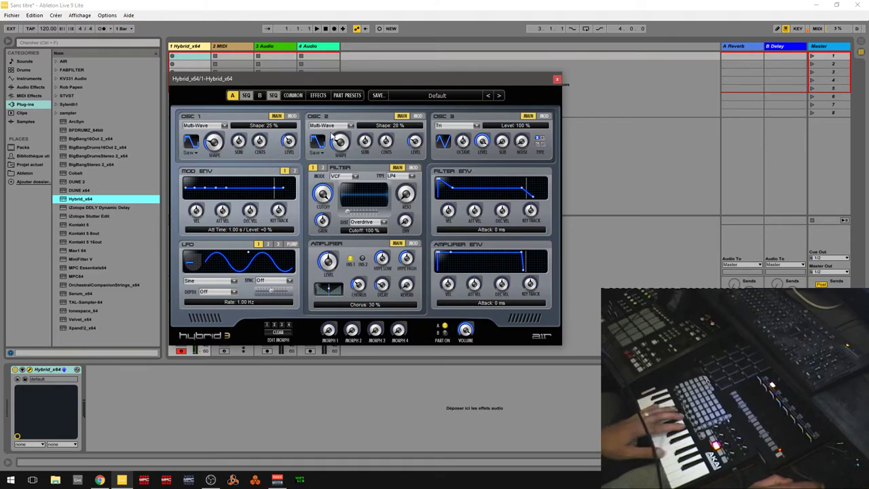
# Step: Open part A's sequencer page and set the sequencer mode to Step Seq
pyautogui.click(246, 95)
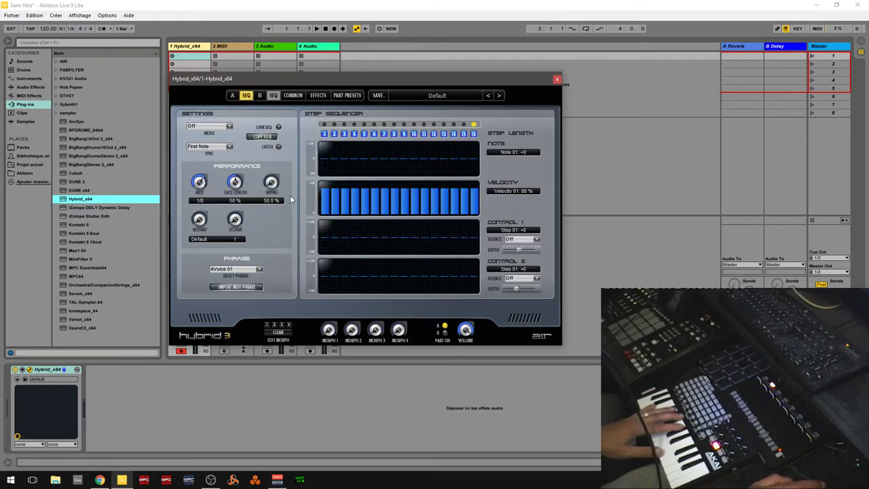
pyautogui.click(228, 126)
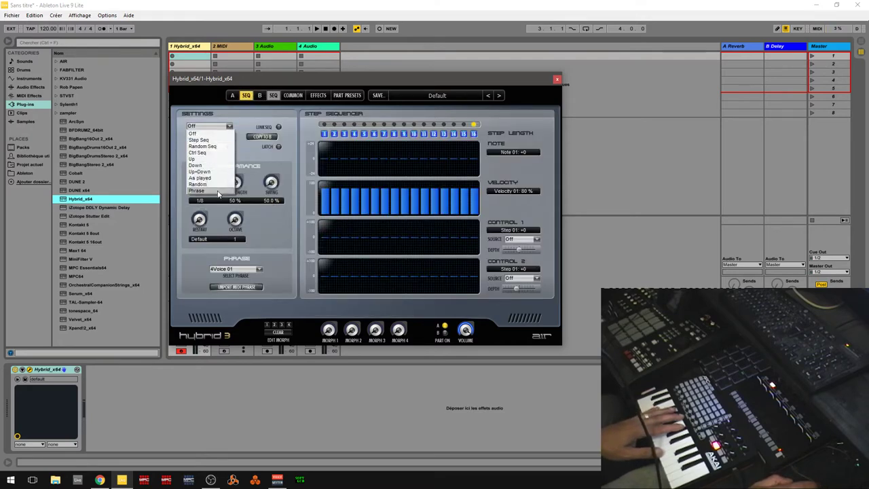
pyautogui.click(228, 141)
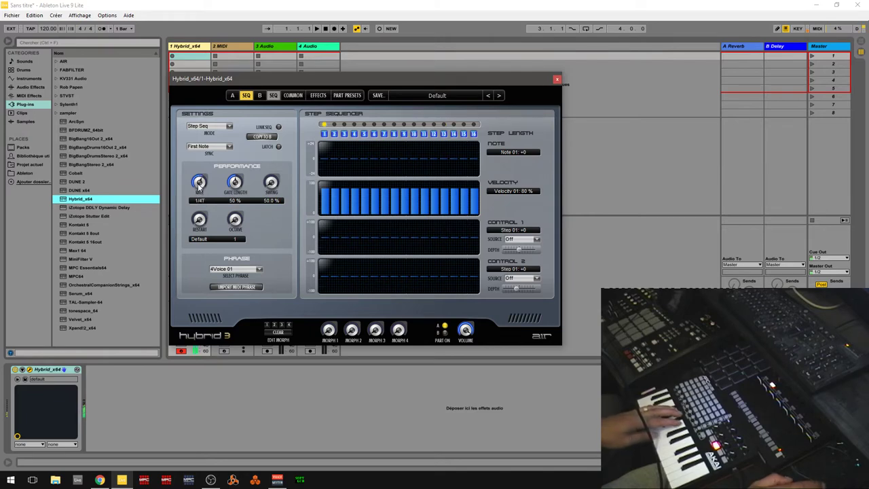
# Step: Set part A's sequencer rate to 1/16 and its gate length to 30 %
pyautogui.moveTo(197, 189); pyautogui.dragTo(194, 181)
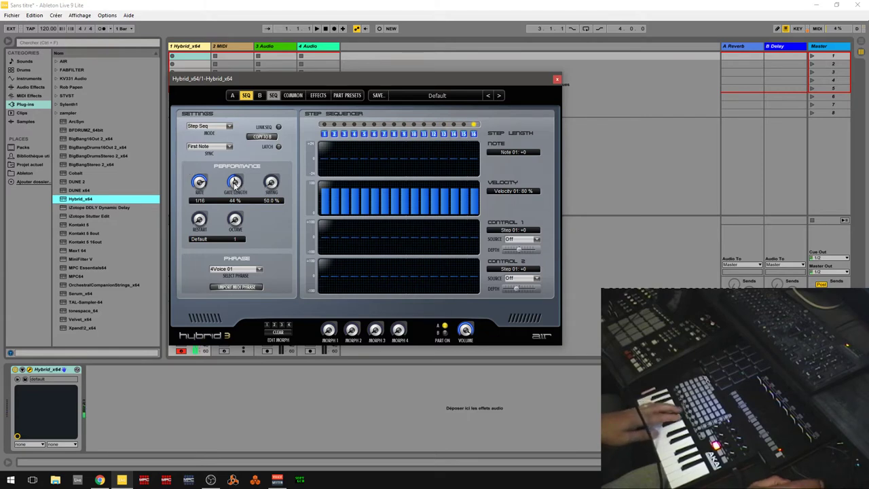
pyautogui.moveTo(235, 182); pyautogui.dragTo(238, 197)
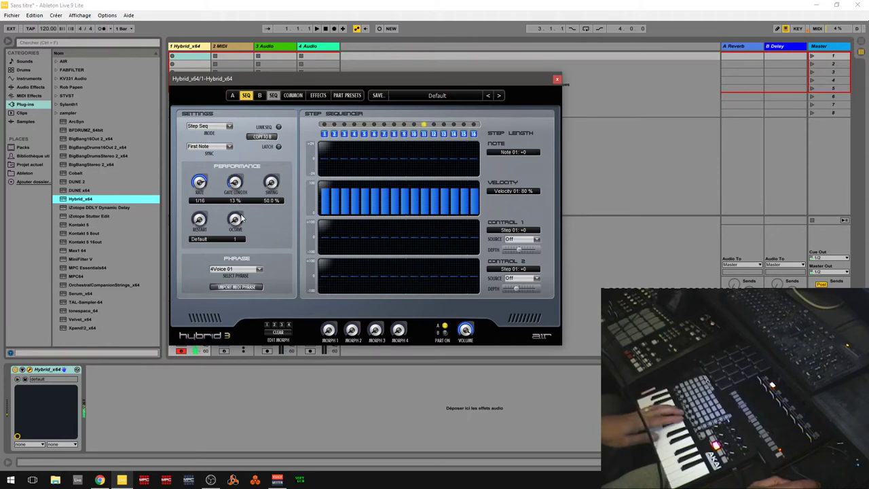
pyautogui.moveTo(238, 178); pyautogui.dragTo(266, 153)
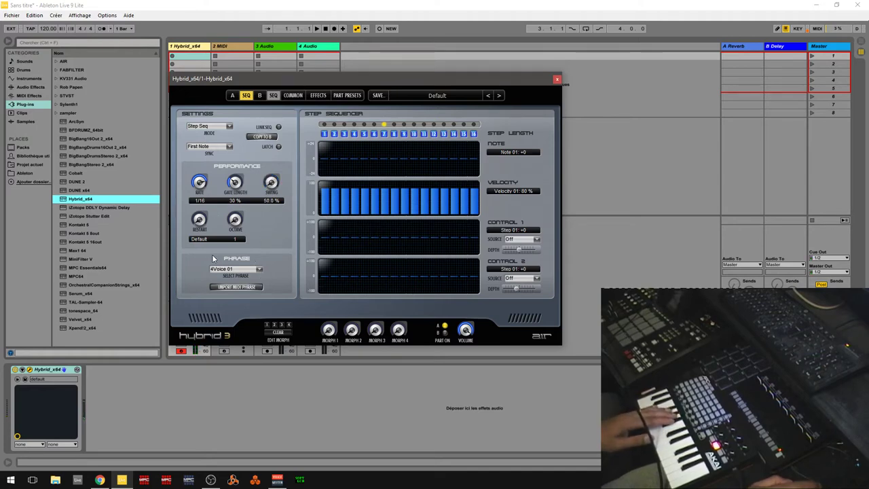
# Step: Set part A's sequencer to Phrase mode with the 4Voice 03 phrase and a rate of 1/8
pyautogui.click(229, 127)
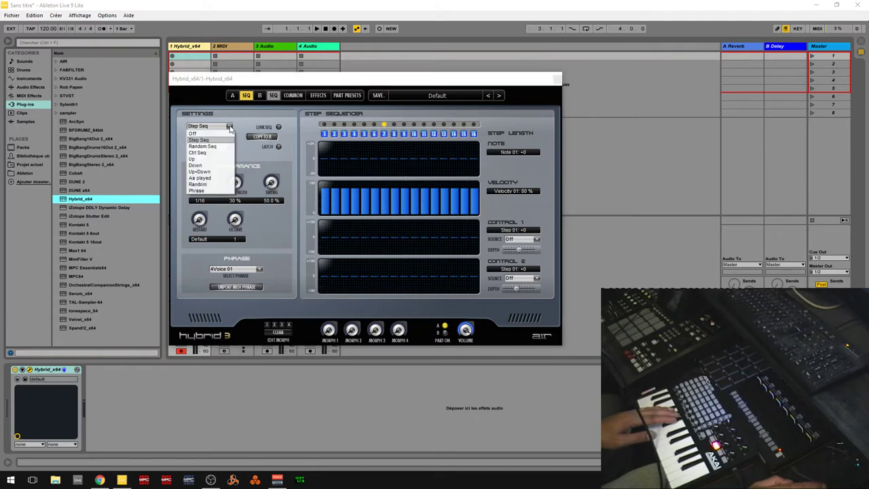
pyautogui.click(197, 191)
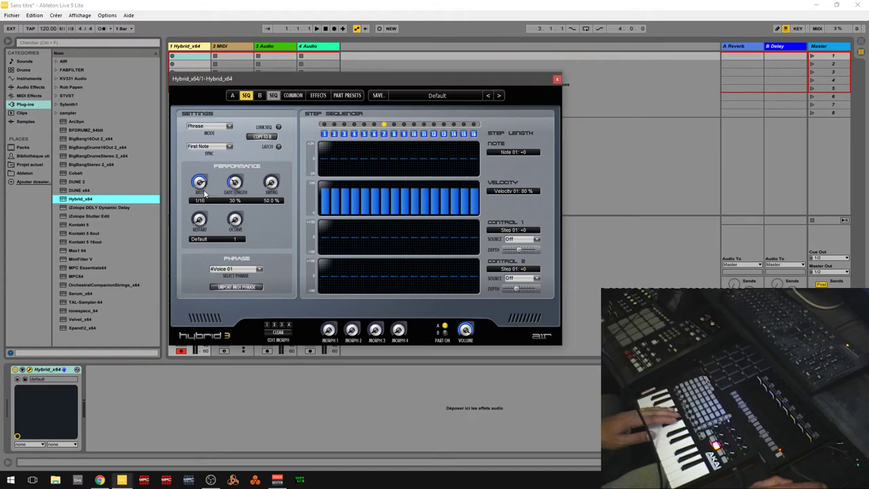
pyautogui.click(260, 269)
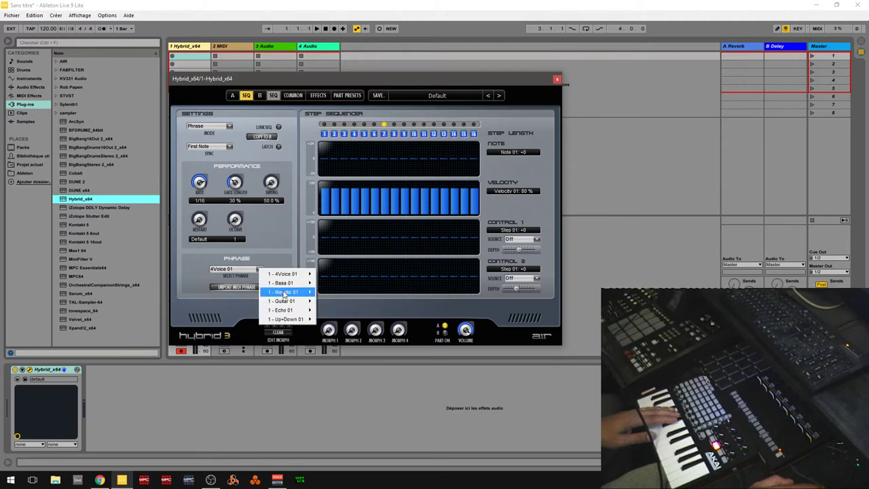
pyautogui.moveTo(285, 274)
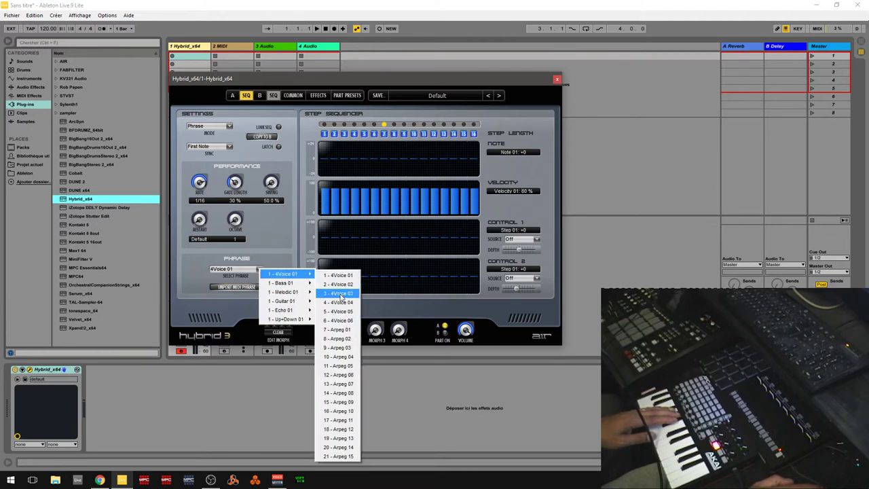
pyautogui.click(340, 294)
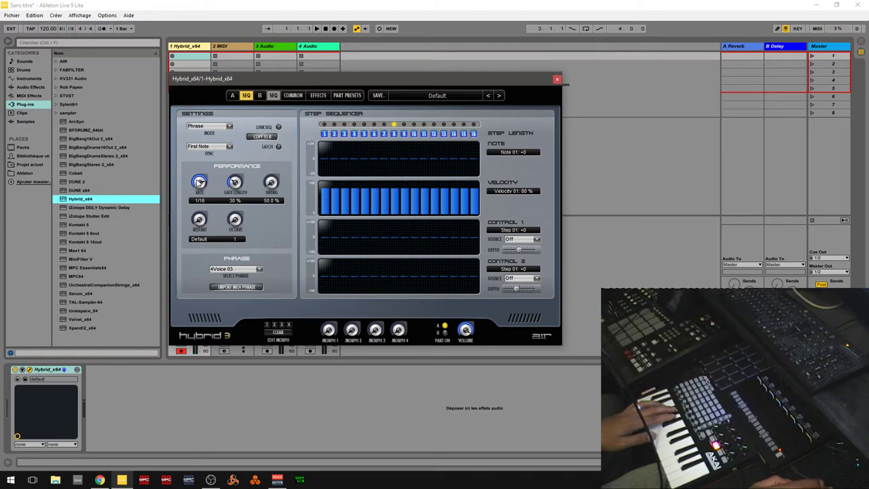
pyautogui.moveTo(206, 191); pyautogui.dragTo(208, 211)
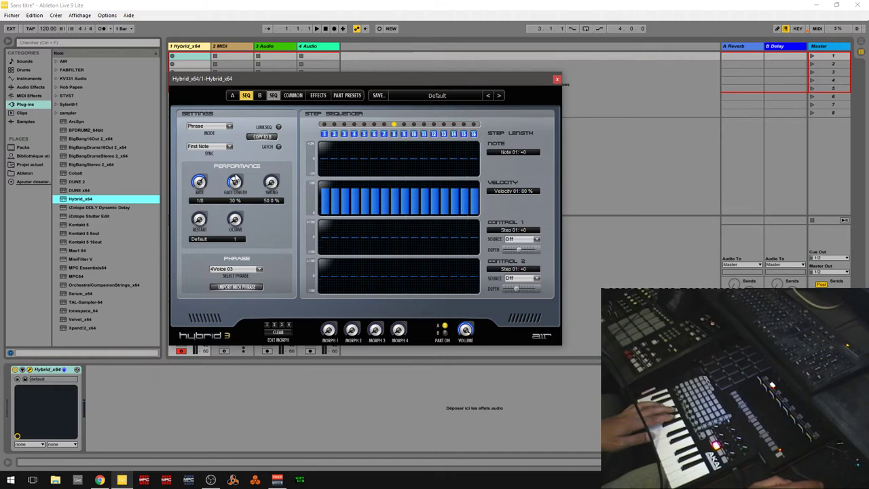
# Step: Try the Slap 07 and Melodic 06 phrases in part A's sequencer
pyautogui.click(258, 269)
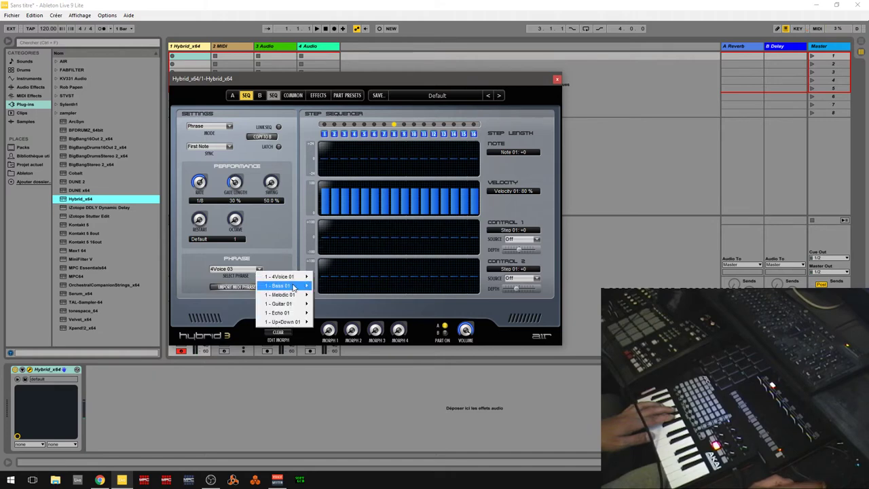
pyautogui.moveTo(304, 286)
pyautogui.click(335, 266)
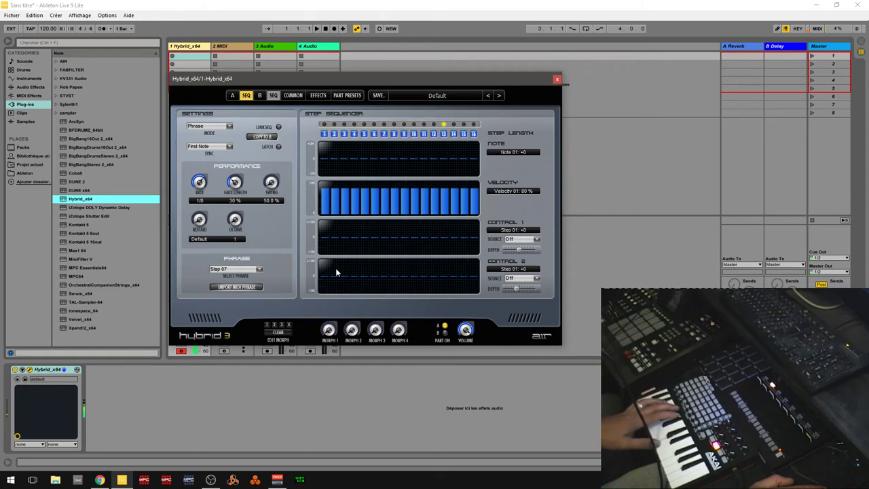
pyautogui.click(244, 269)
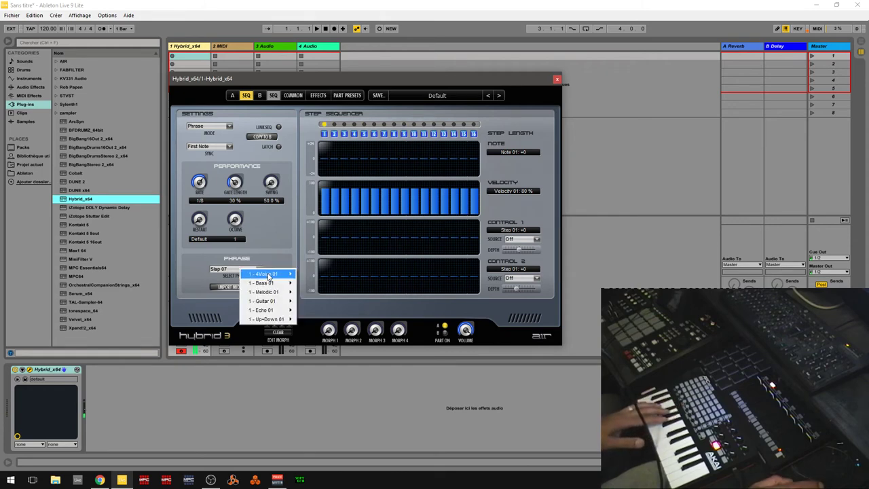
pyautogui.moveTo(269, 274)
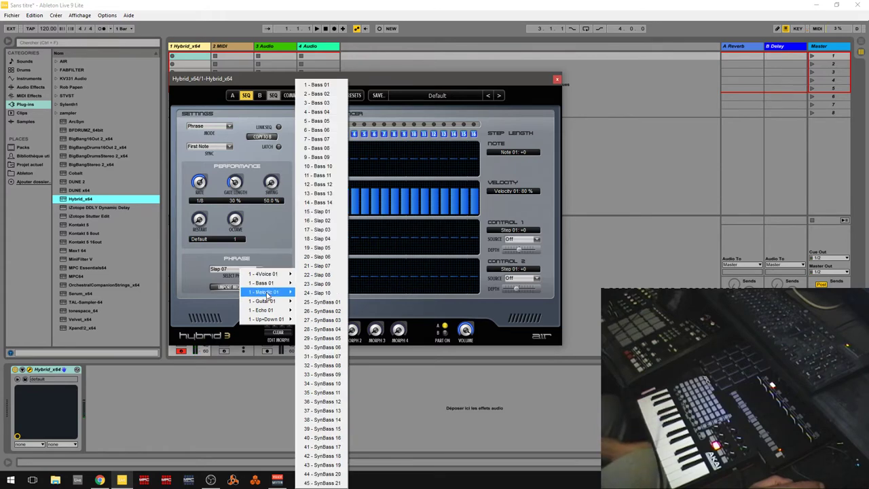
pyautogui.moveTo(268, 292)
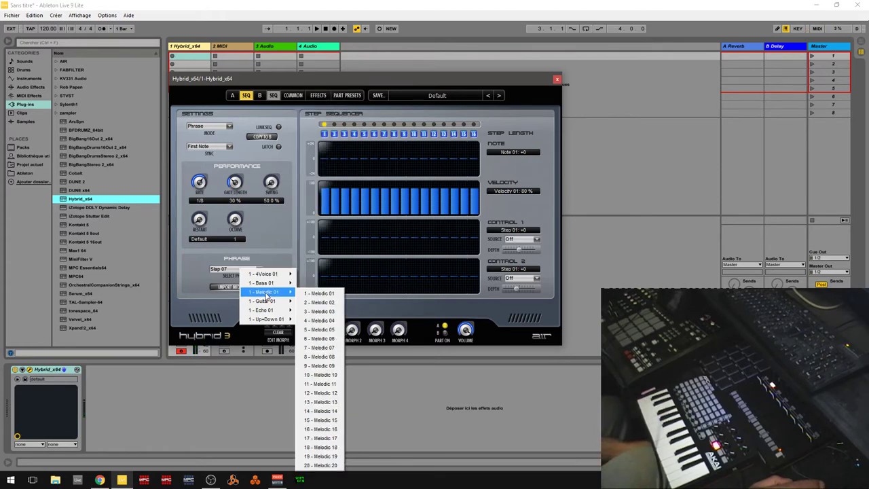
pyautogui.click(327, 337)
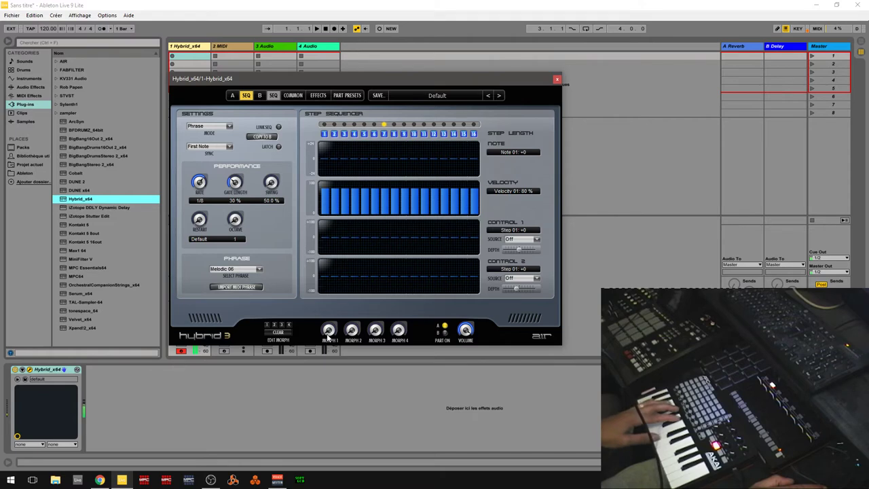
# Step: Set part A's sequencer phrase to Rhythmic 11
pyautogui.click(258, 271)
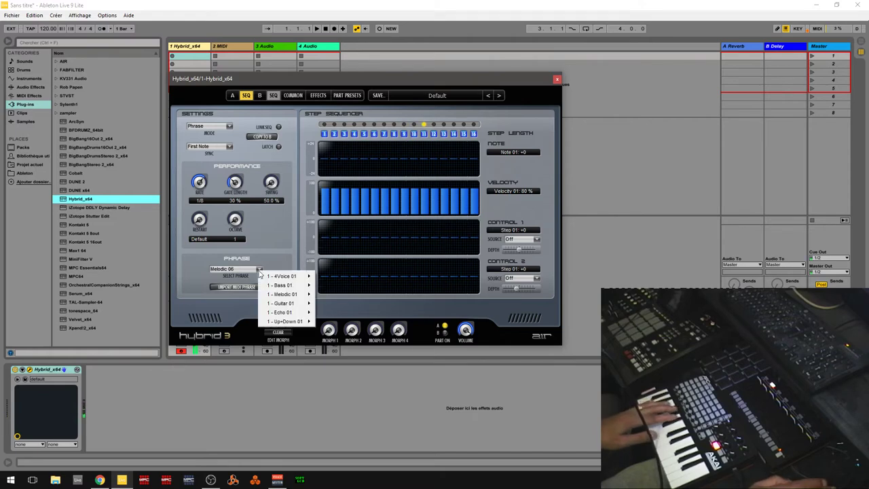
pyautogui.moveTo(289, 313)
pyautogui.click(336, 311)
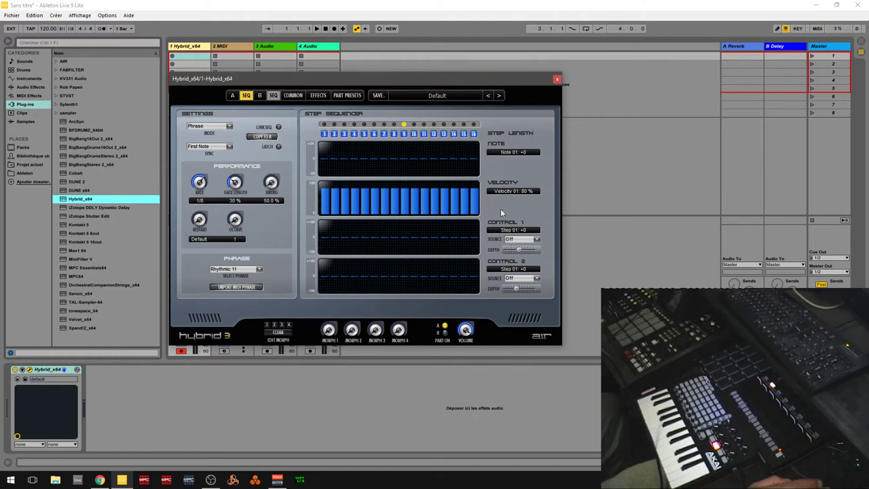
# Step: Turn on part B and set its oscillator 1 to a 55 % level, a 30 % shape and the Multi-Wave waveform
pyautogui.click(260, 95)
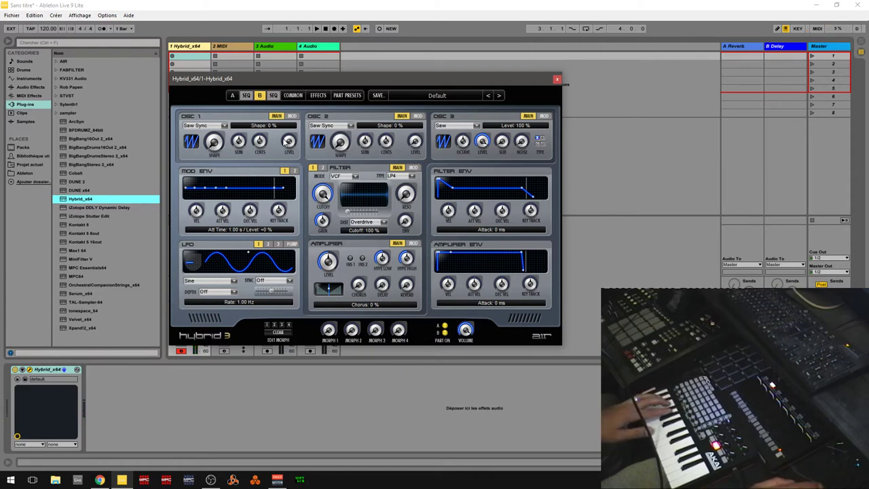
pyautogui.scroll(5, 287, 141)
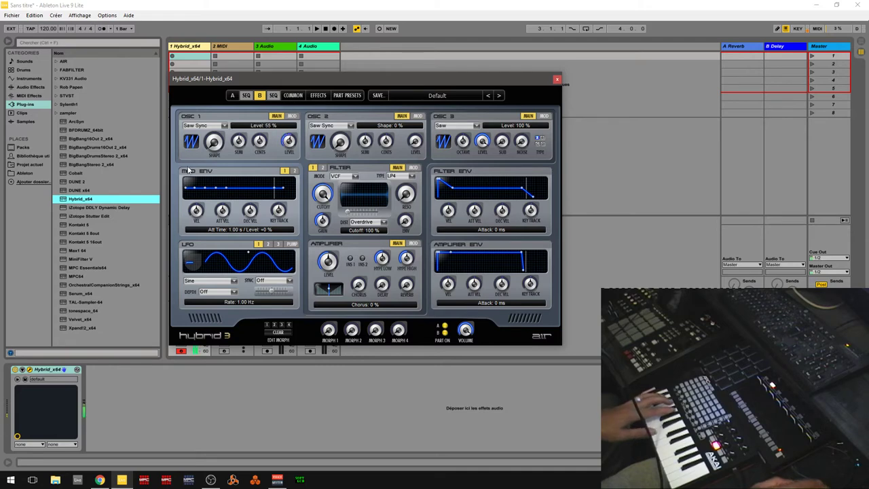
pyautogui.moveTo(215, 144); pyautogui.dragTo(207, 120)
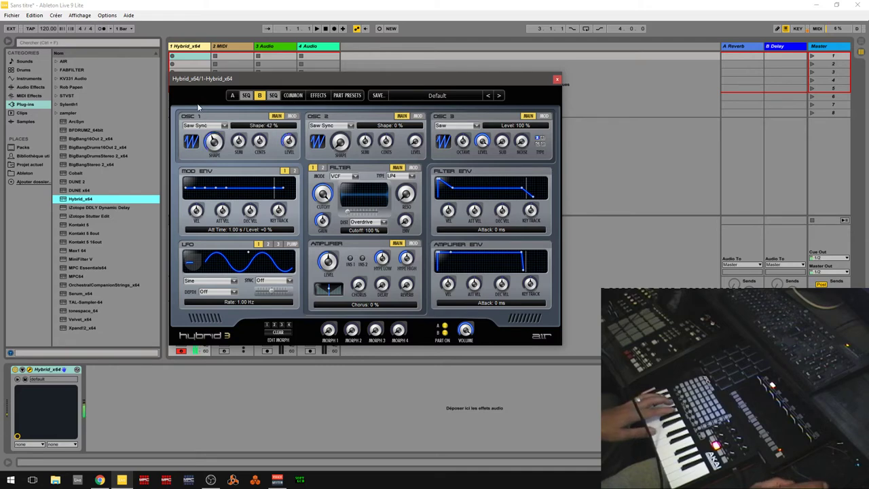
pyautogui.click(201, 126)
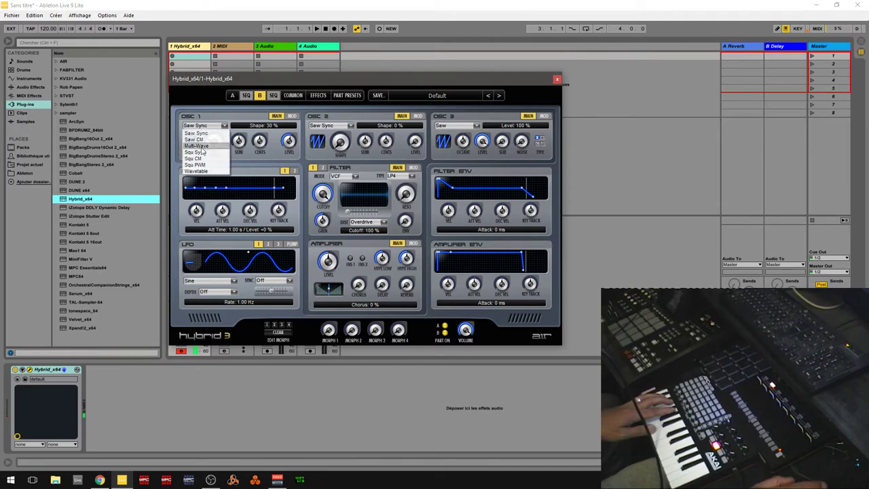
pyautogui.click(201, 149)
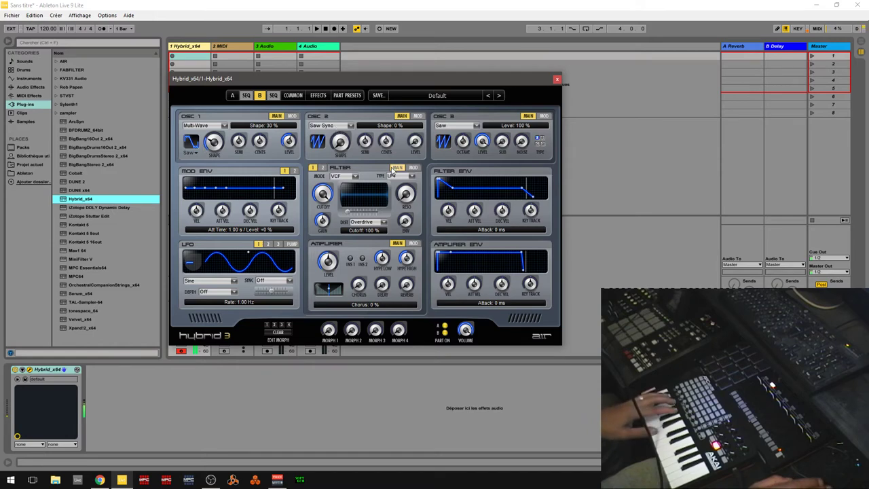
# Step: Look over part B's sequencer page, the common settings page and the effects page
pyautogui.click(273, 95)
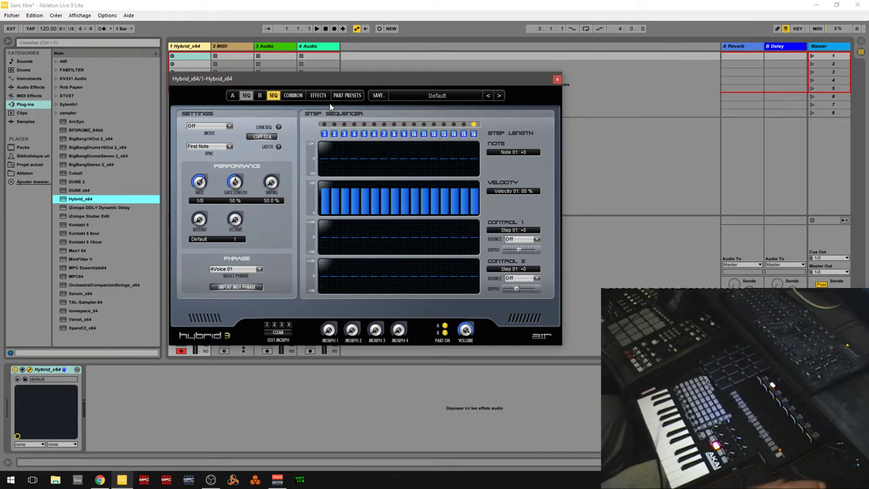
pyautogui.click(290, 95)
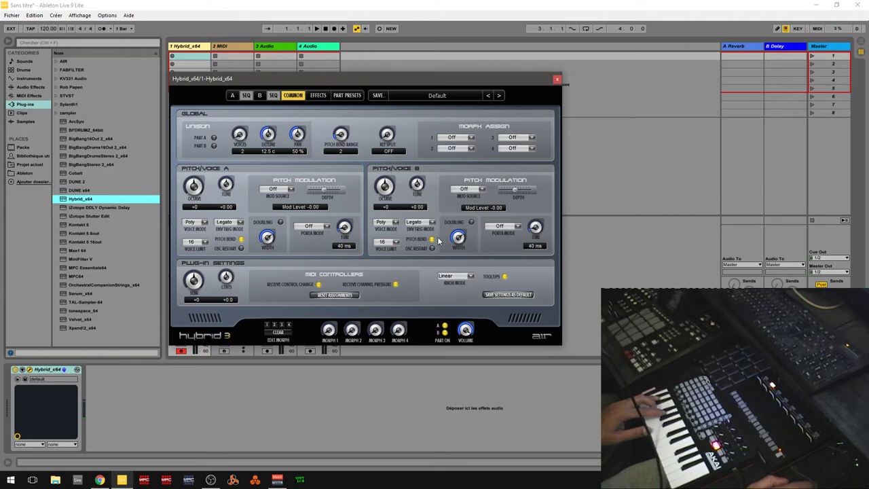
pyautogui.click(317, 95)
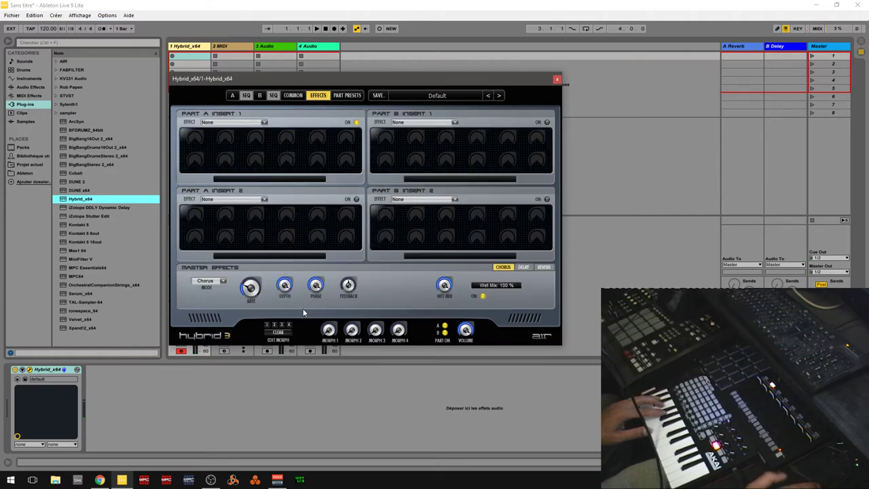
# Step: Try the TalkBox effect in part A's insert 1
pyautogui.click(264, 122)
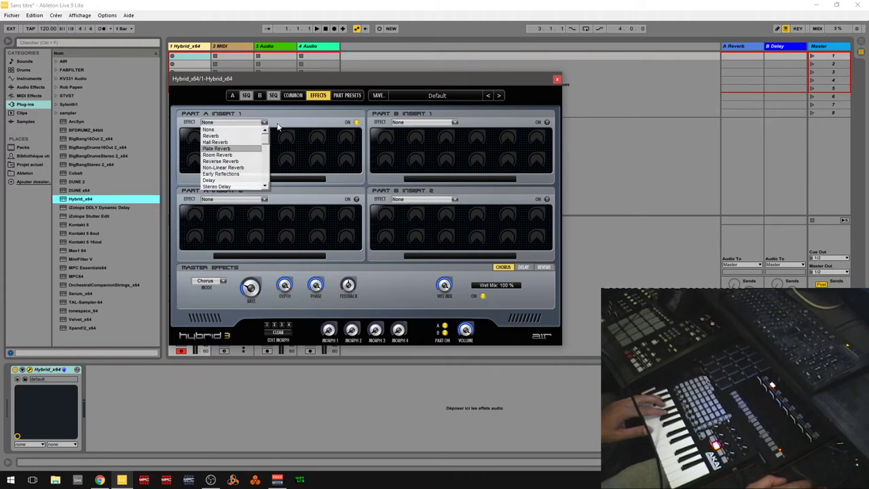
pyautogui.scroll(-8, 265, 146)
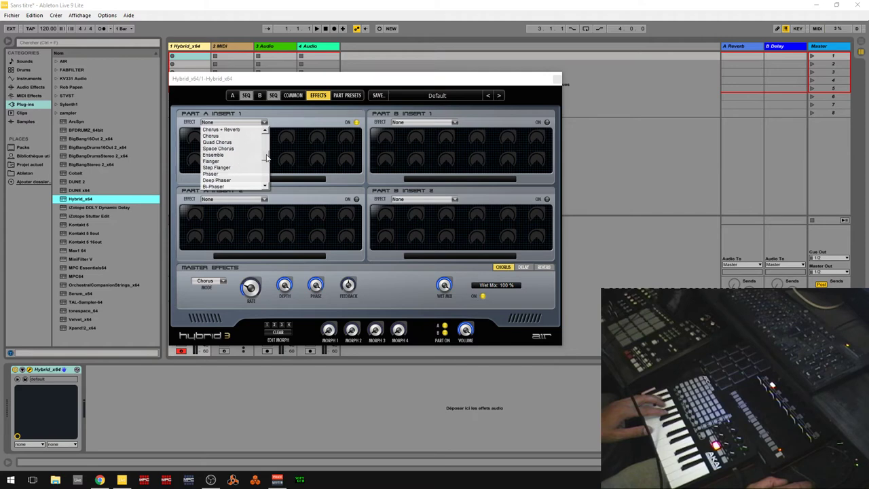
pyautogui.scroll(-3, 265, 163)
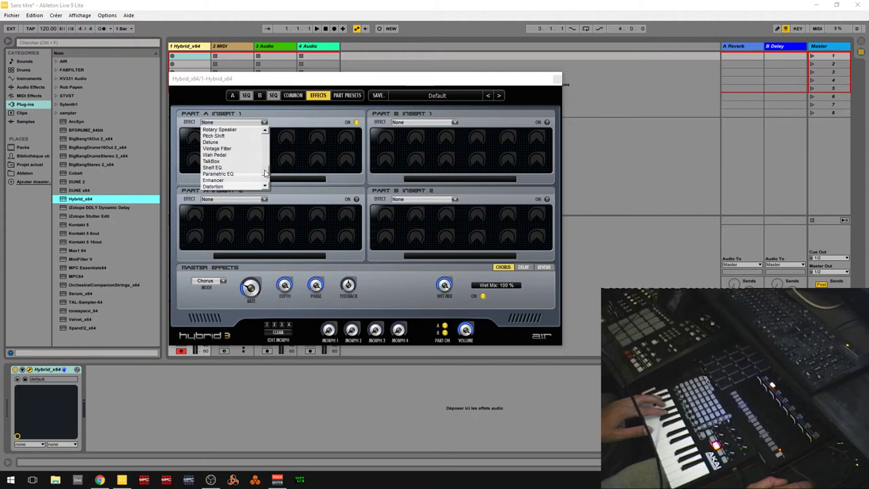
pyautogui.click(214, 161)
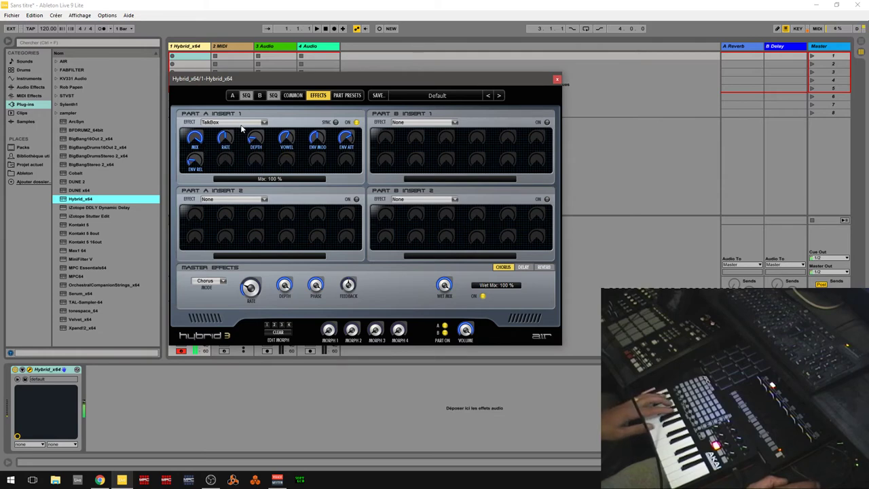
# Step: Set part A's insert 1 effect to Rotary Speaker
pyautogui.click(264, 123)
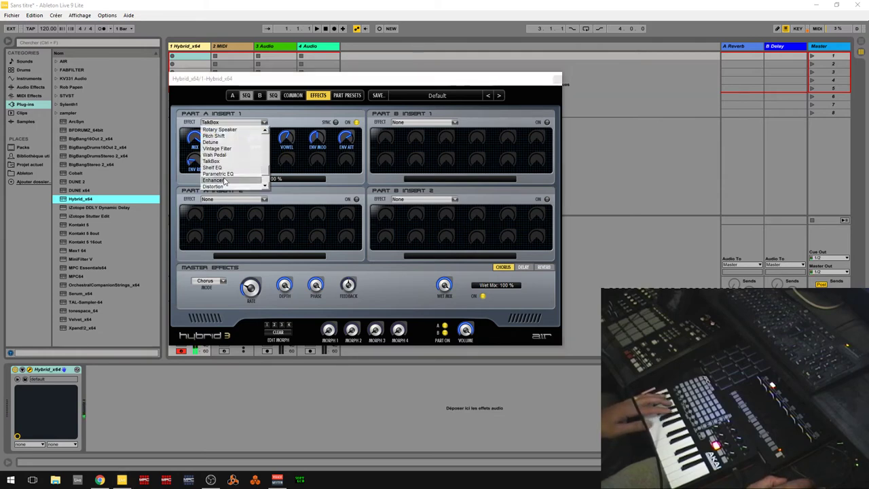
pyautogui.click(234, 129)
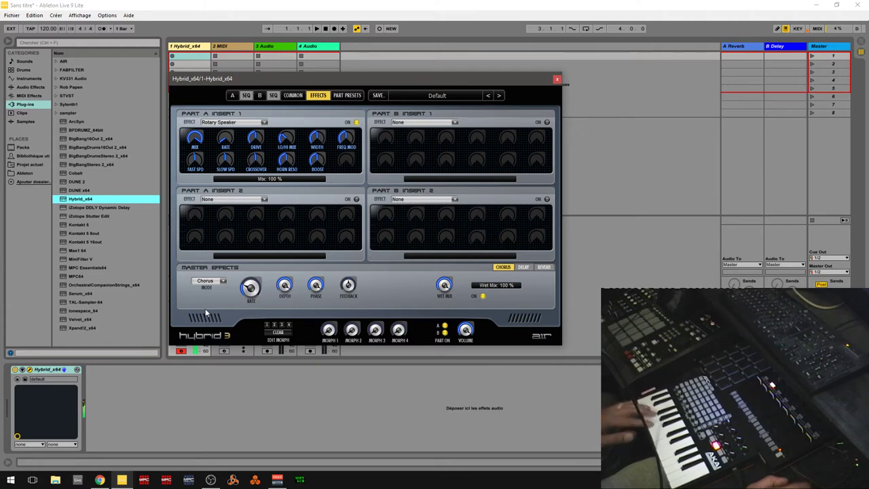
# Step: Move the Hybrid window away from the mixer and slightly lower the Hybrid track's volume
pyautogui.moveTo(382, 81); pyautogui.dragTo(517, 61)
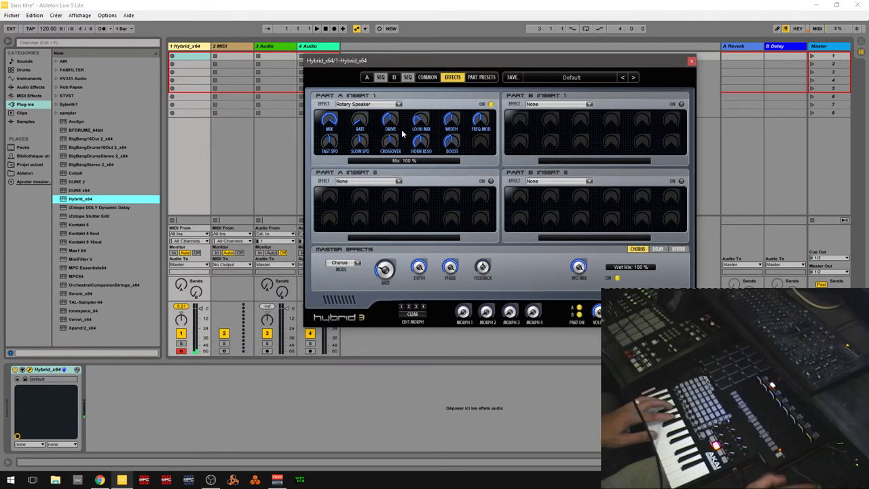
pyautogui.moveTo(200, 308); pyautogui.dragTo(201, 316)
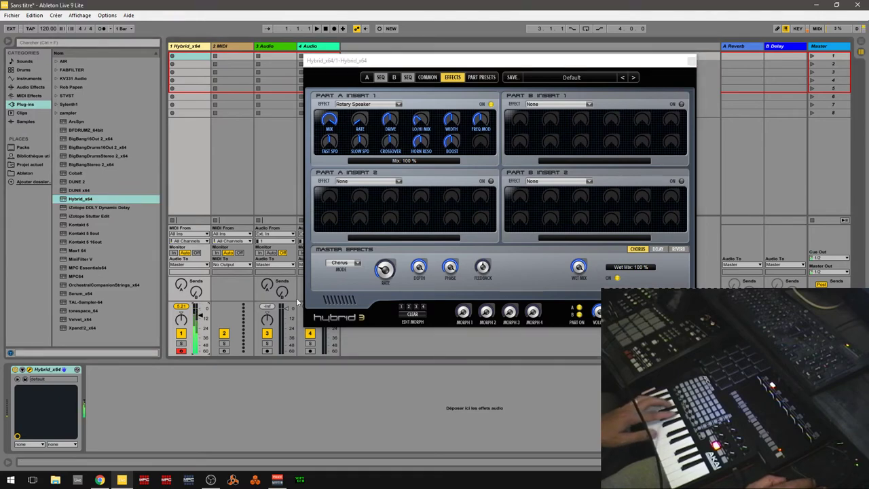
# Step: Browse the preset categories, load the 11 Rusty Chords preset from Trance Chords, and slightly raise the Hybrid track's volume
pyautogui.click(536, 77)
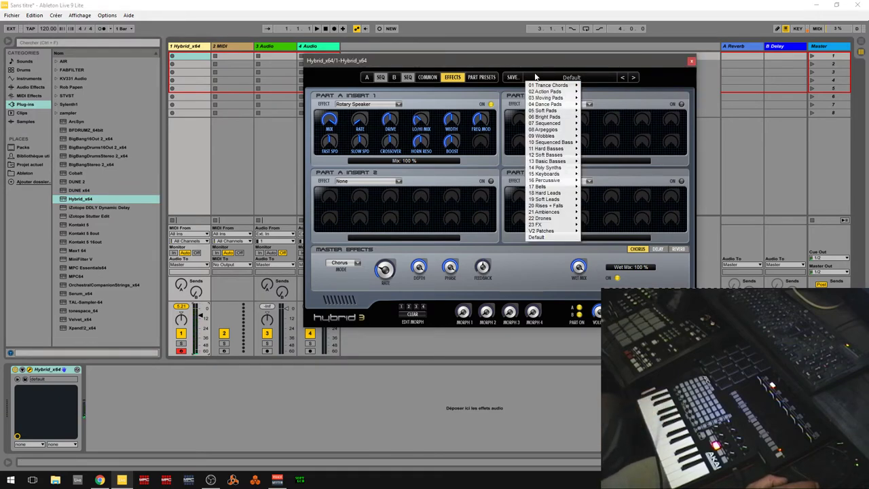
pyautogui.moveTo(544, 86)
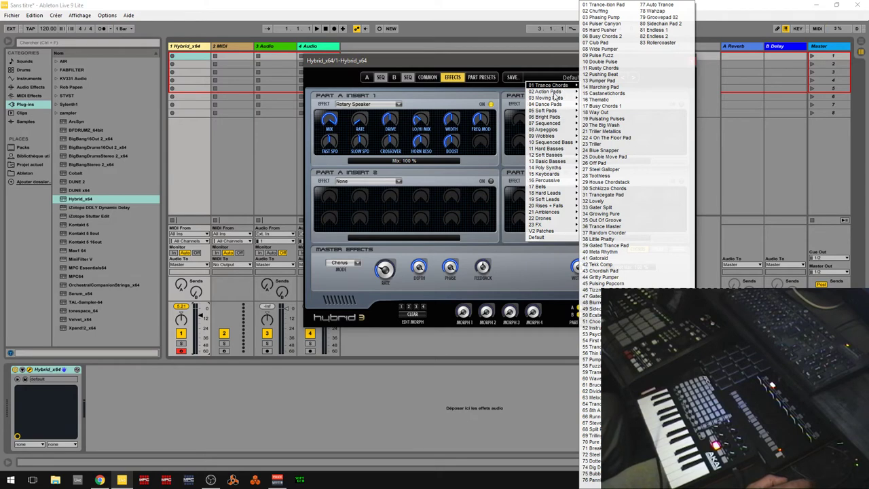
pyautogui.moveTo(543, 233)
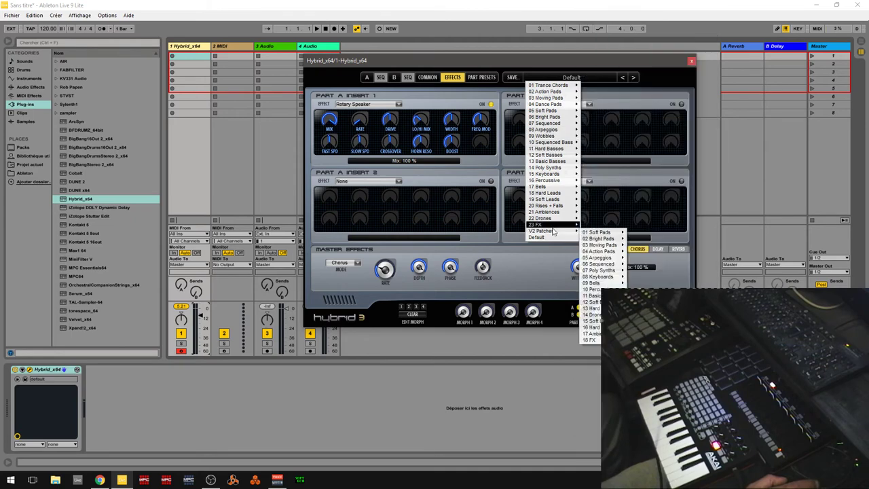
pyautogui.moveTo(604, 234)
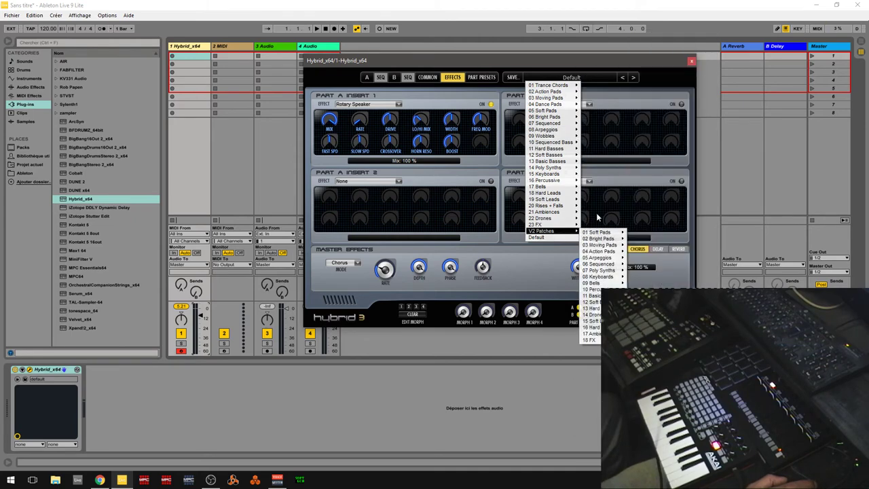
pyautogui.moveTo(540, 86)
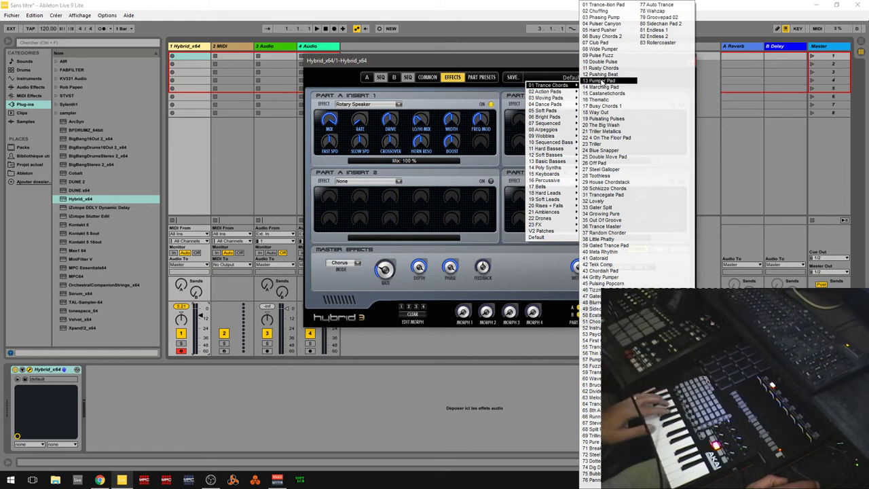
pyautogui.click(602, 69)
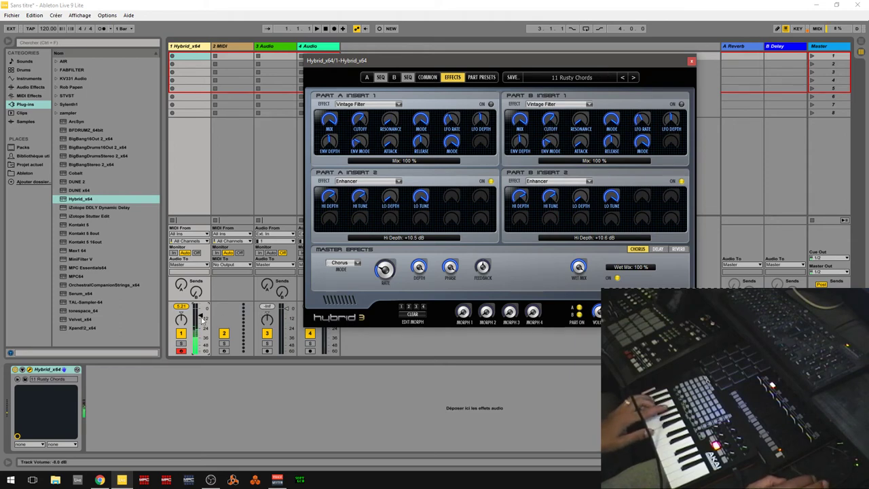
pyautogui.click(201, 319)
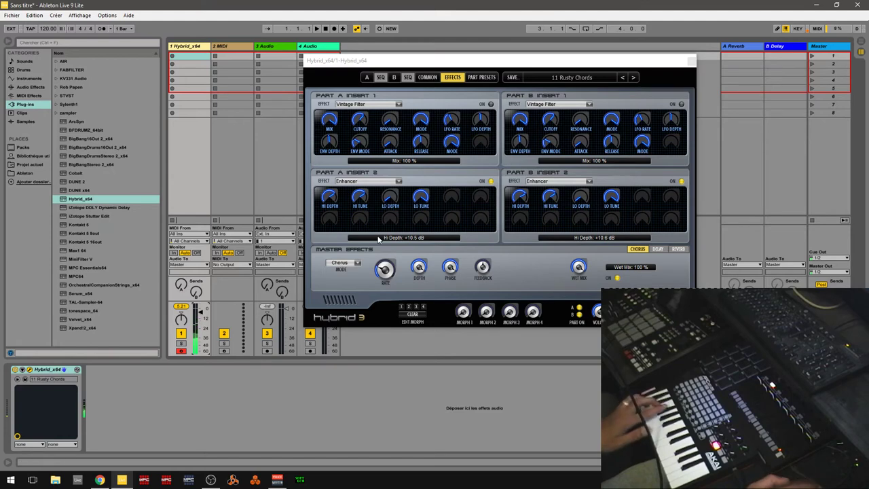
# Step: Load the next preset, 12 Pushing Beat, and look over part A's synth page and step sequencer
pyautogui.click(633, 78)
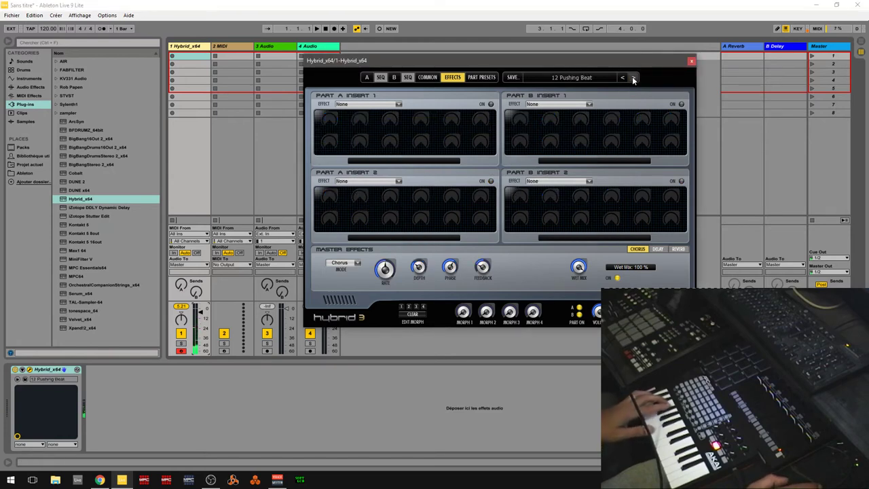
pyautogui.click(367, 78)
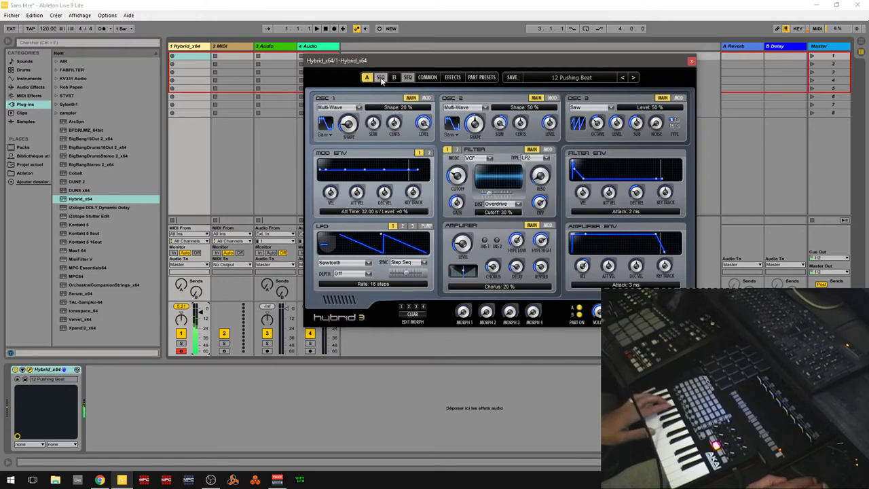
pyautogui.click(381, 78)
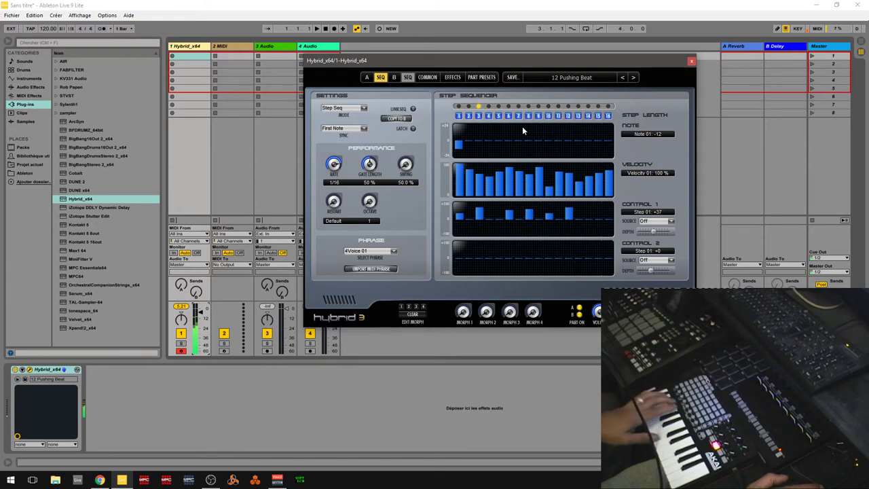
# Step: Audition the Action Pads presets 03 Beach Pad, 04 Wonderland and 05 Caught In The Glass
pyautogui.click(580, 79)
pyautogui.moveTo(567, 91)
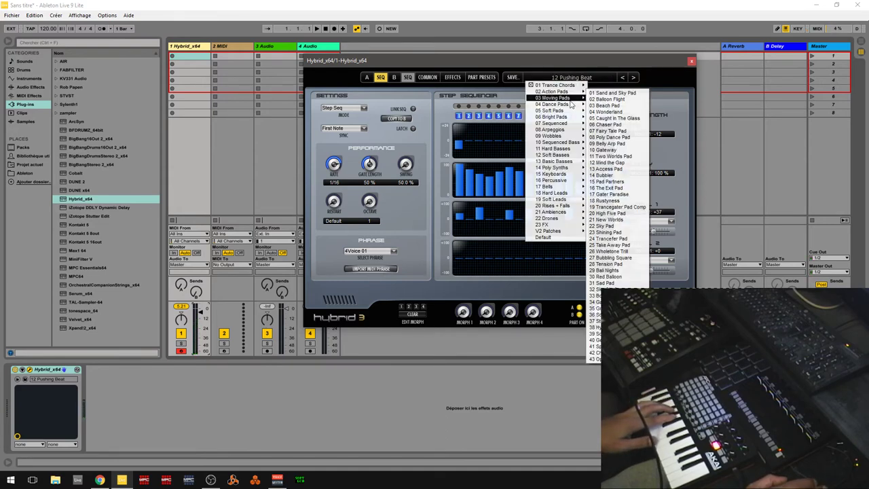
pyautogui.click(625, 106)
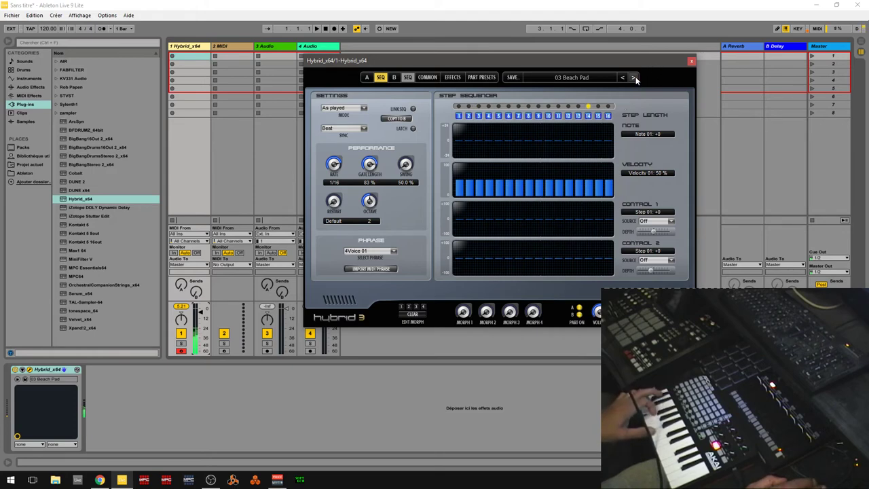
pyautogui.click(633, 77)
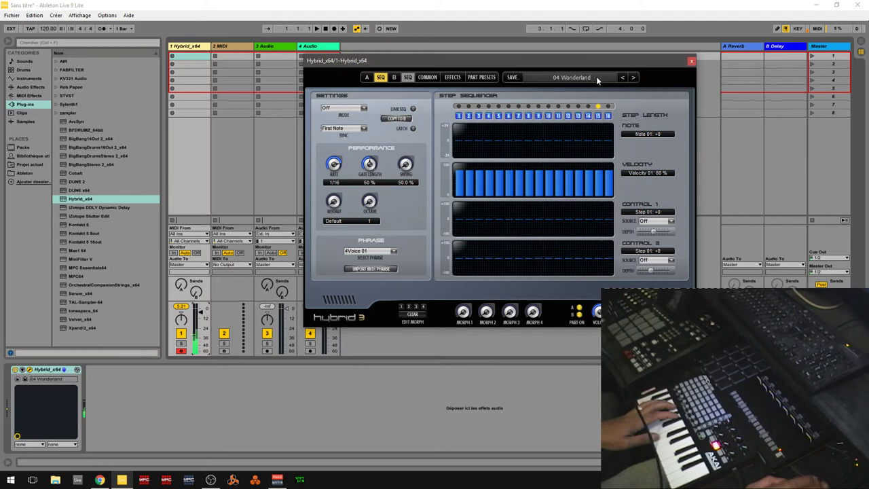
pyautogui.click(633, 77)
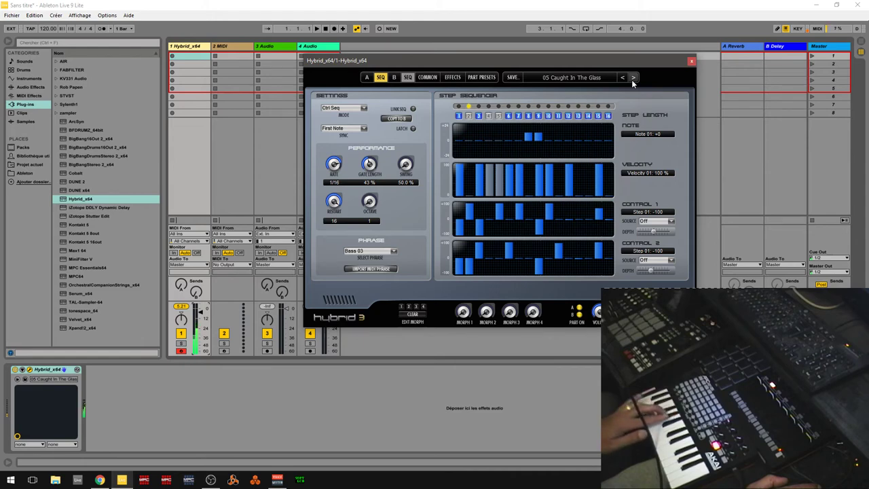
# Step: Load the 01 Chug Pad preset from Moving Pads and show part A's synth page
pyautogui.click(572, 78)
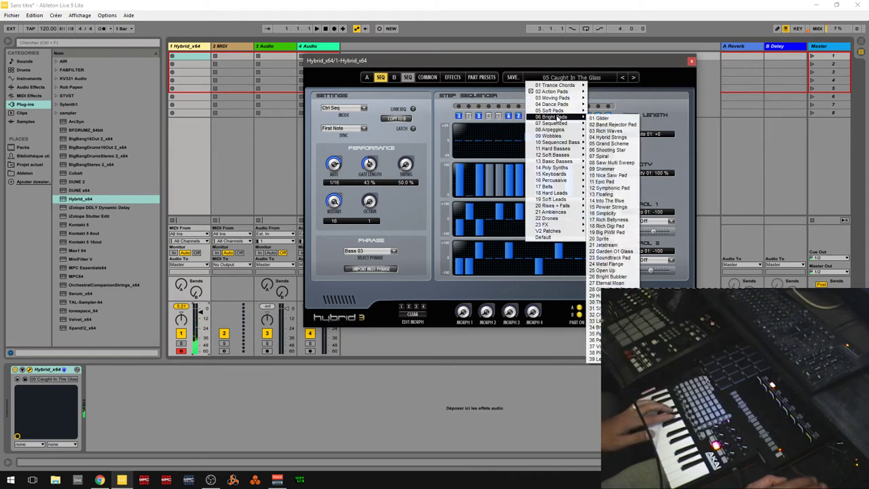
pyautogui.moveTo(558, 100)
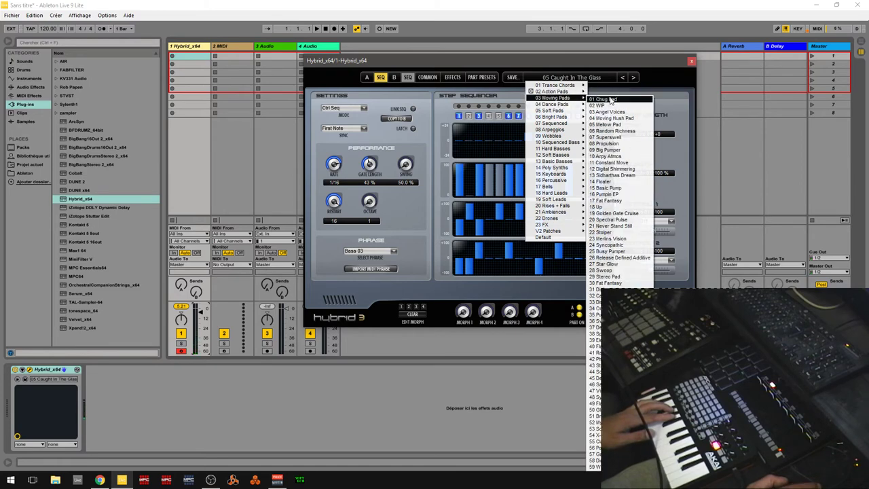
pyautogui.click(611, 99)
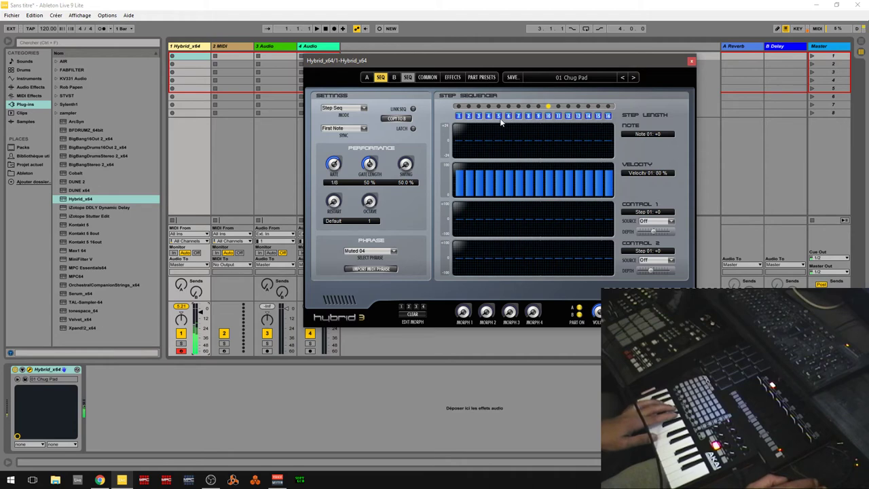
pyautogui.click(366, 77)
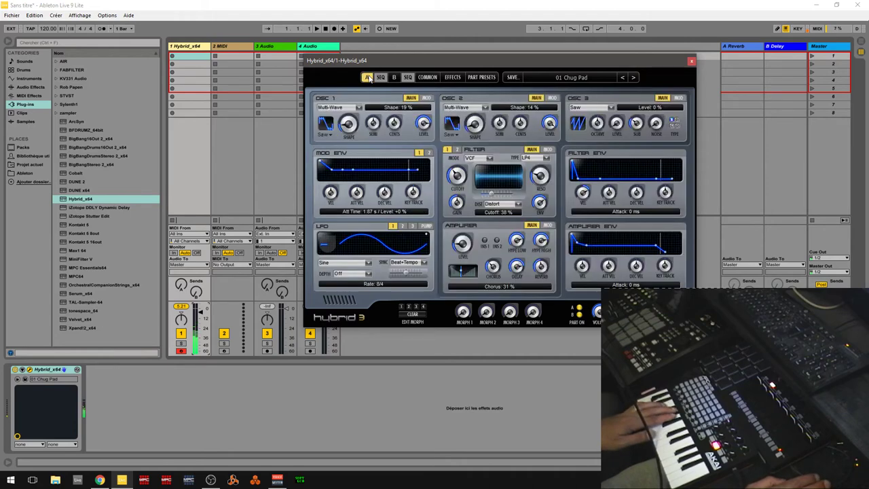
# Step: Load the 02 Sid Pad preset from the Dance Pads category
pyautogui.click(559, 78)
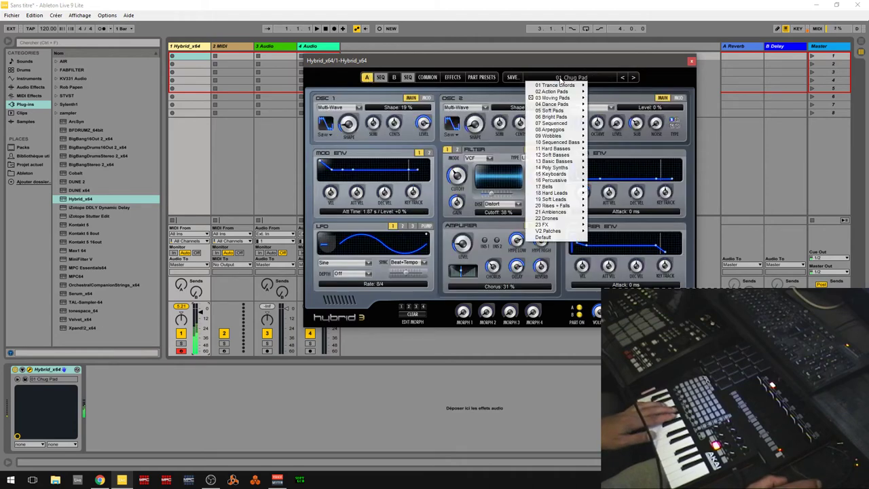
pyautogui.moveTo(553, 105)
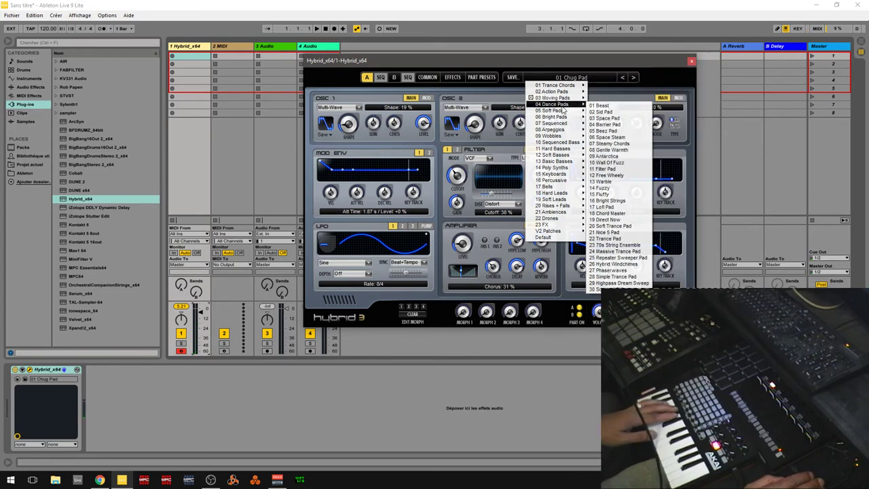
pyautogui.click(603, 112)
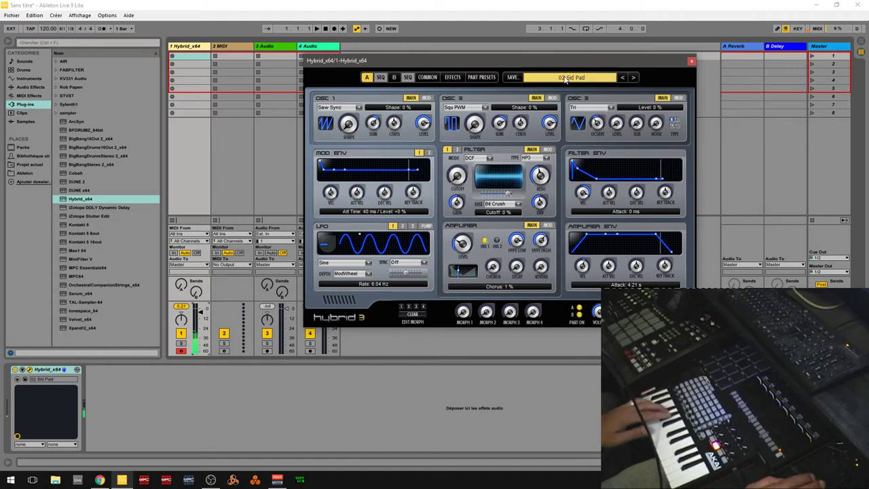
# Step: Look through the pad and arpeggio categories, and load the 01 Wobbely 1 preset from Wobbles
pyautogui.click(564, 79)
pyautogui.moveTo(557, 113)
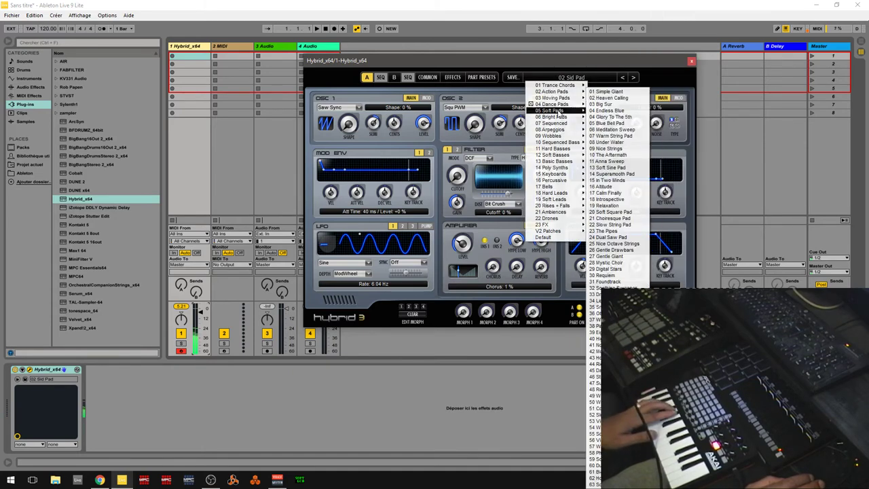
pyautogui.moveTo(549, 130)
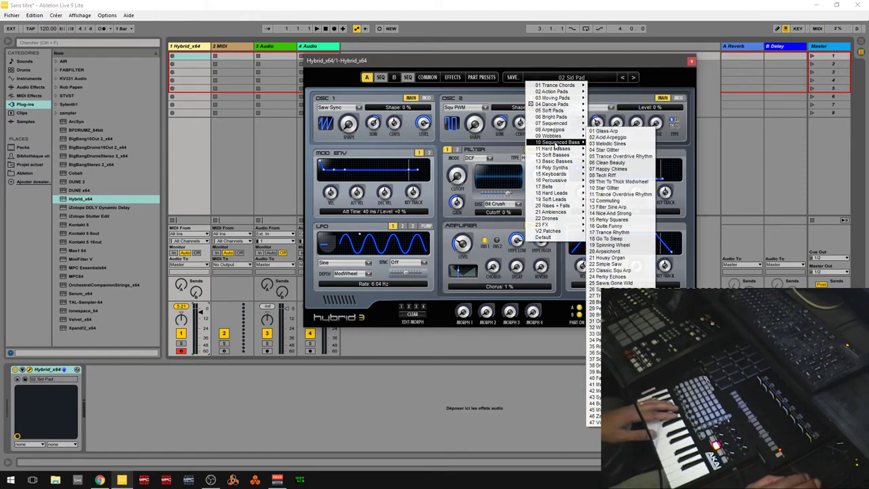
pyautogui.click(598, 139)
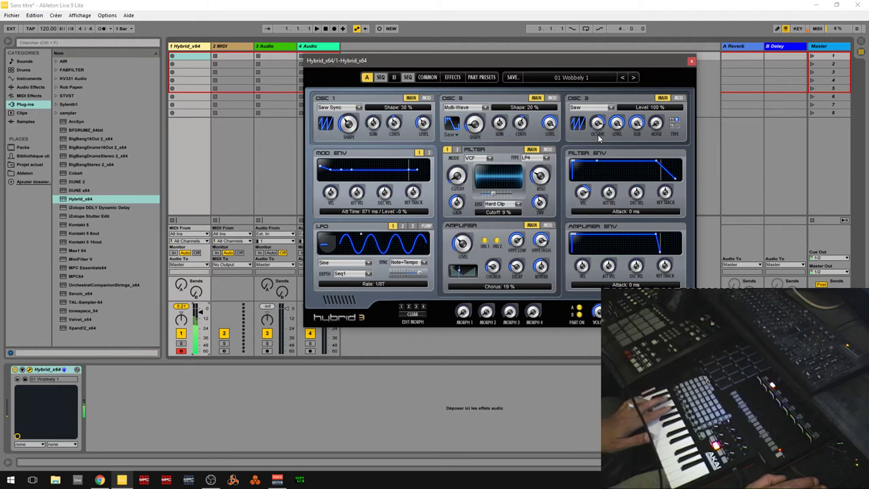
# Step: Load the 01 Ballad EP preset from the Keyboards category
pyautogui.click(571, 77)
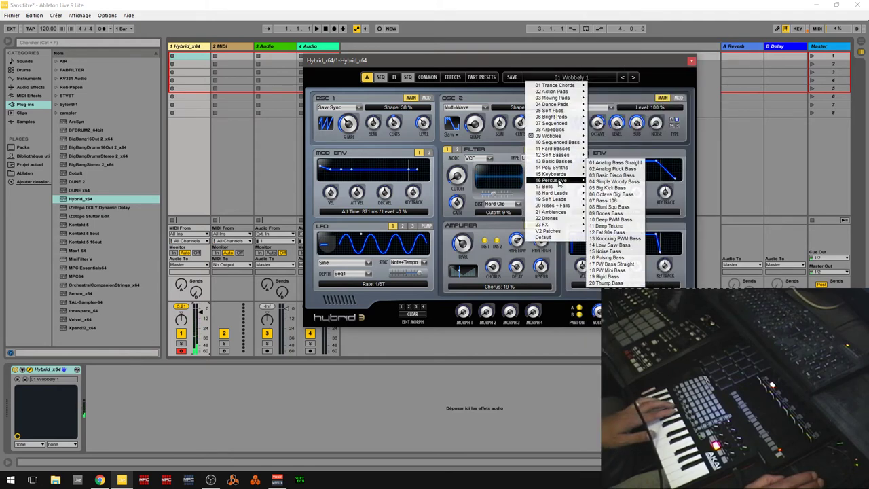
pyautogui.moveTo(560, 170)
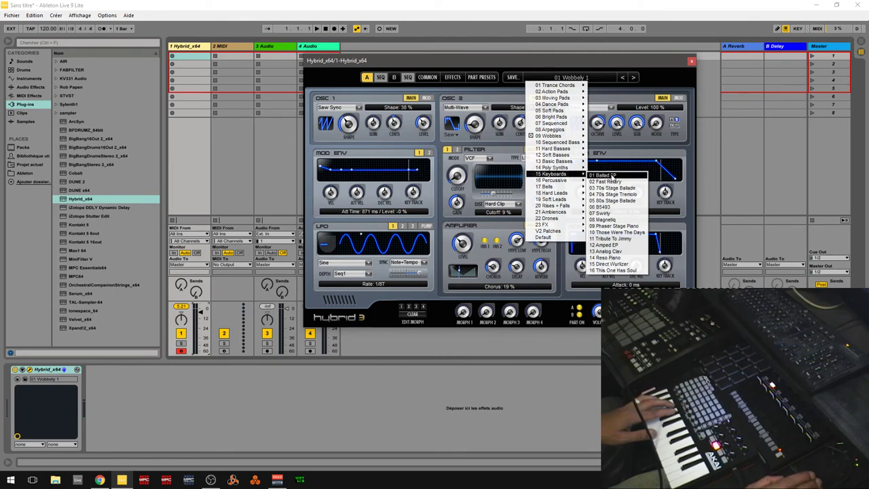
pyautogui.click(610, 174)
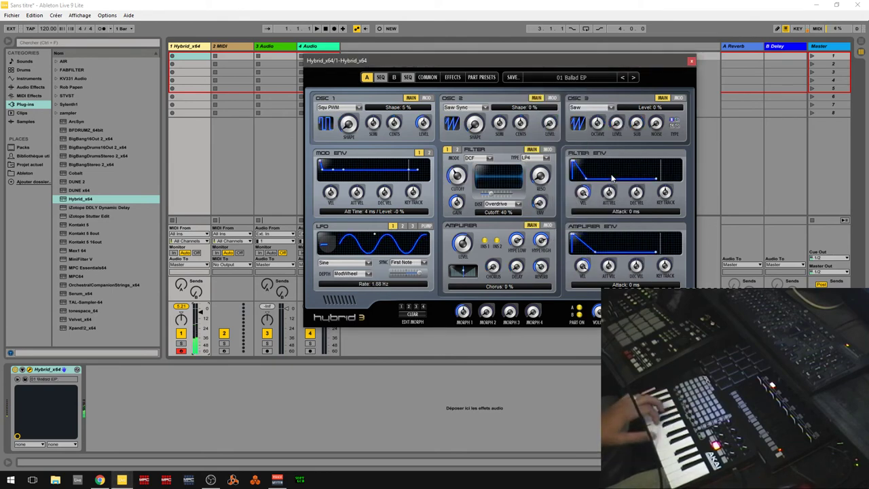
# Step: Look through the V2 Patches categories and reset the synth to the Default preset
pyautogui.click(577, 79)
pyautogui.moveTo(556, 232)
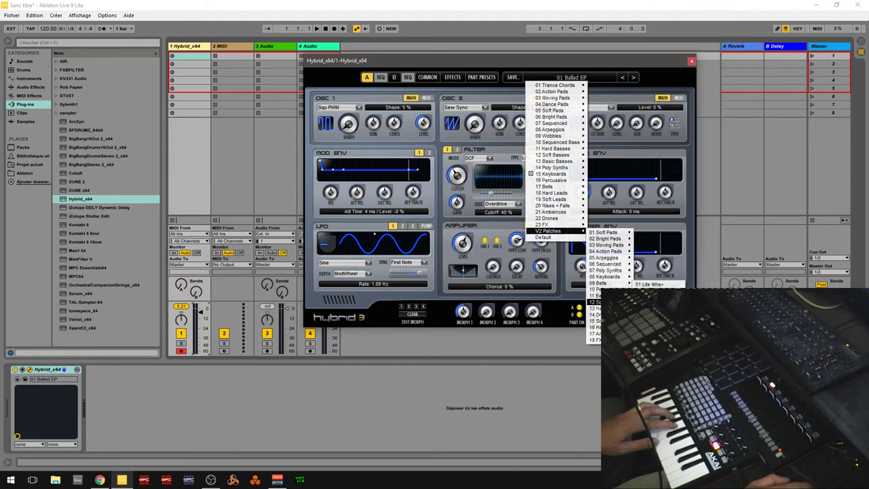
pyautogui.click(536, 61)
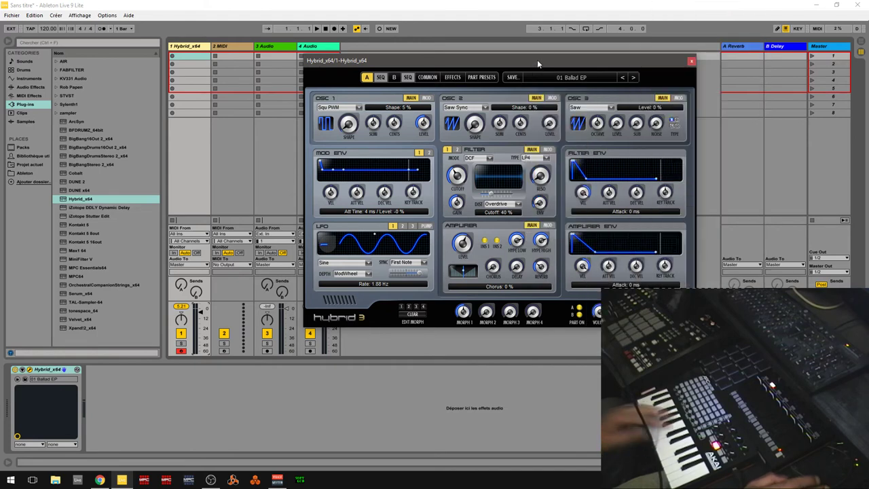
pyautogui.click(567, 78)
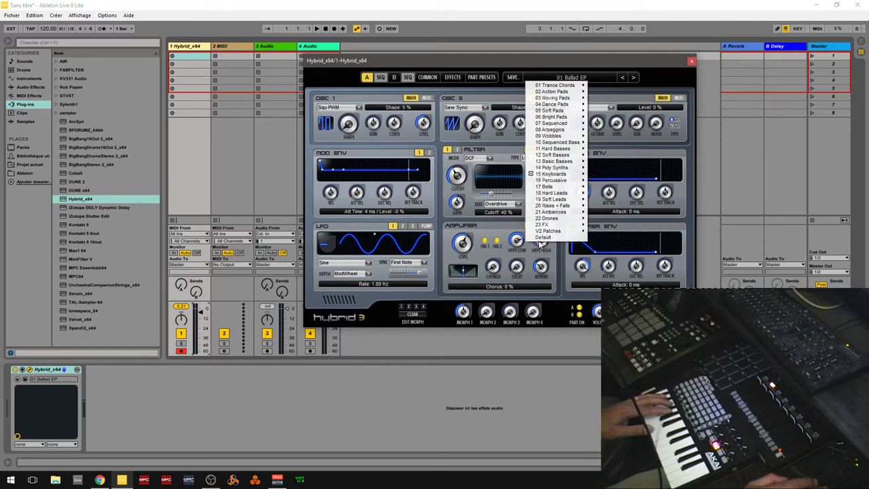
pyautogui.click(541, 242)
pyautogui.click(567, 78)
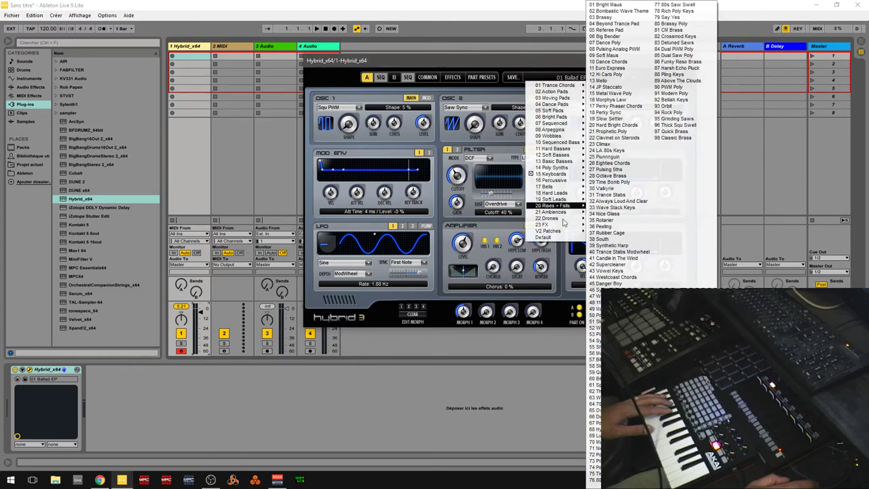
pyautogui.click(554, 241)
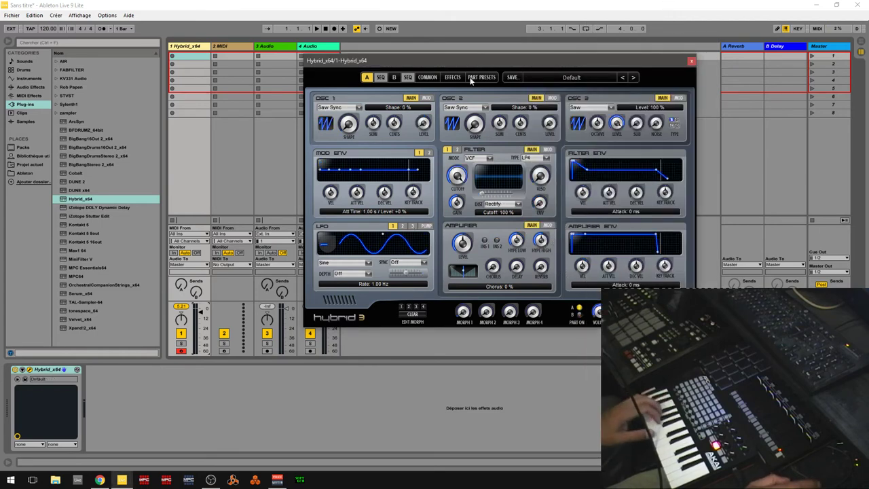
# Step: Show the part presets page and open the 12 Soft Basses folder in part A's preset list
pyautogui.click(482, 77)
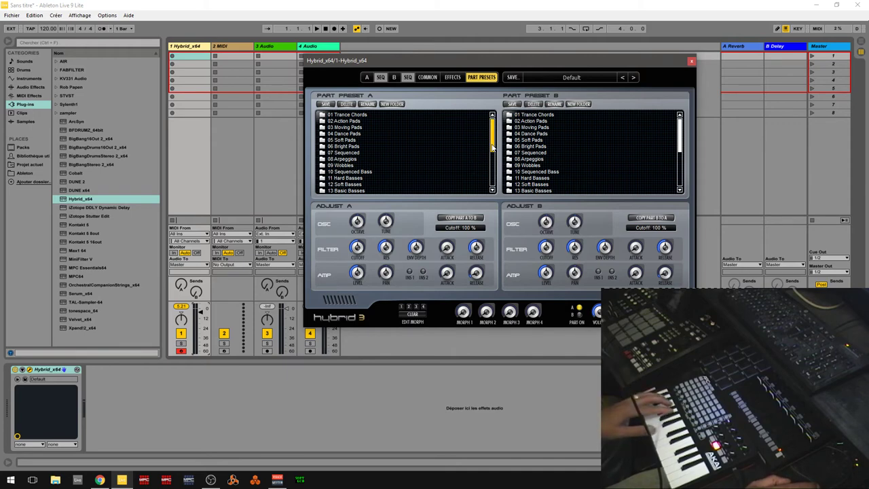
pyautogui.moveTo(492, 142); pyautogui.dragTo(492, 160)
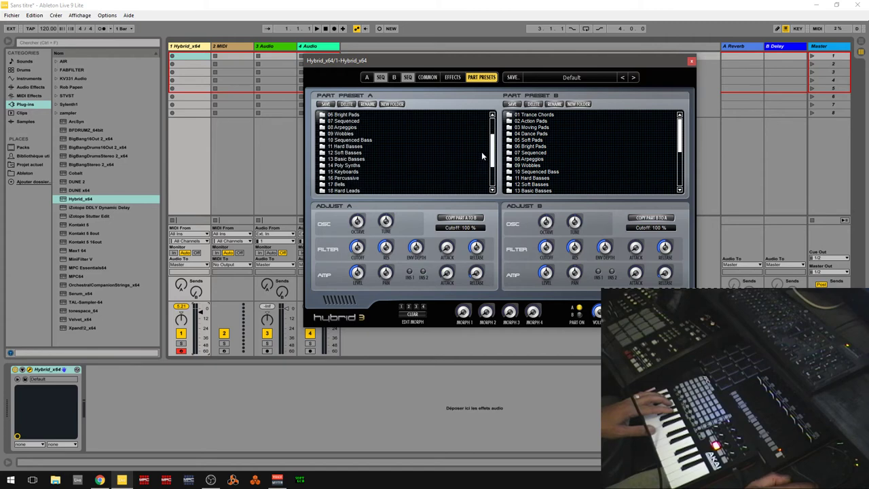
pyautogui.doubleClick(340, 154)
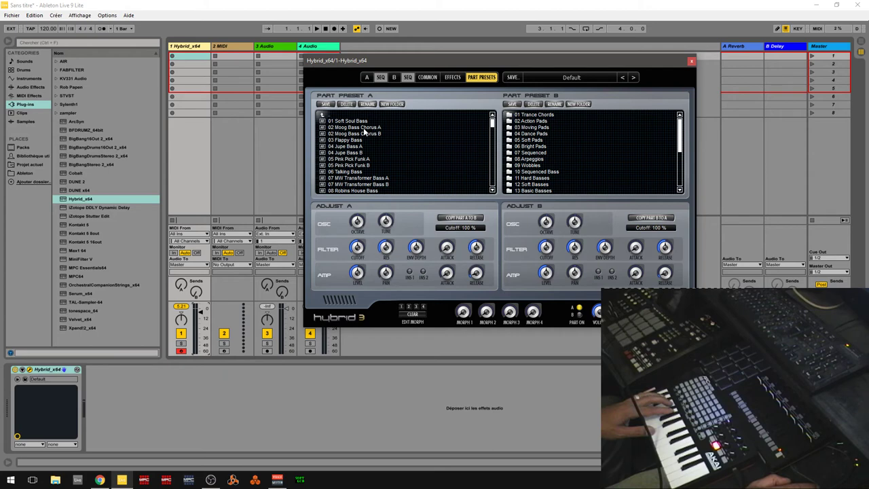
# Step: Load 02 Moog Bass Chorus A into part A and layer it with 11 Dirty Wobble 2 from 09 Wobbles in an enabled part B
pyautogui.click(363, 129)
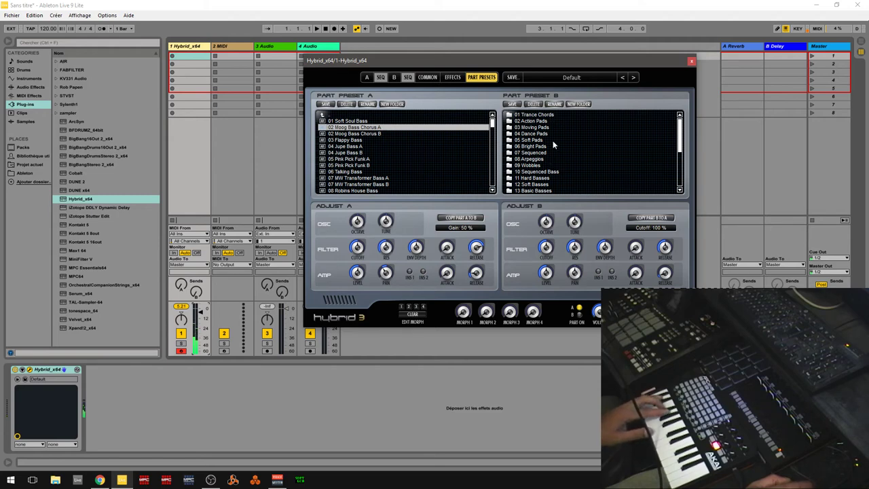
pyautogui.doubleClick(514, 165)
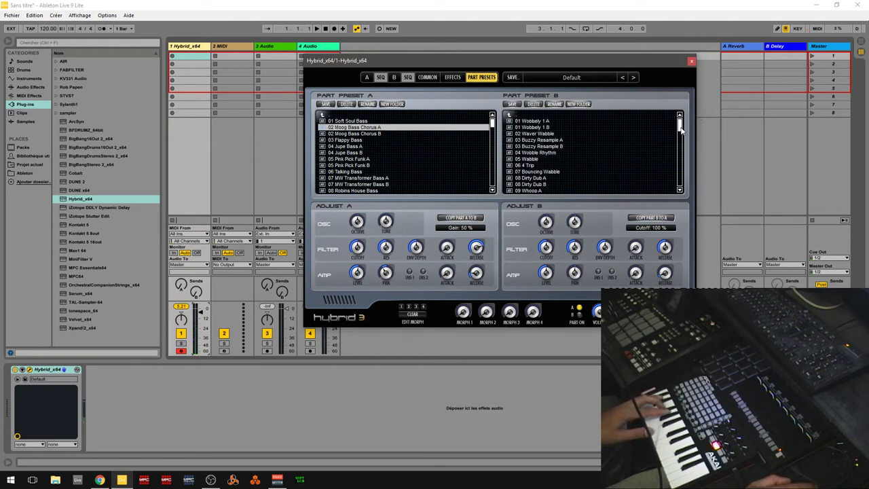
pyautogui.scroll(-3, 680, 129)
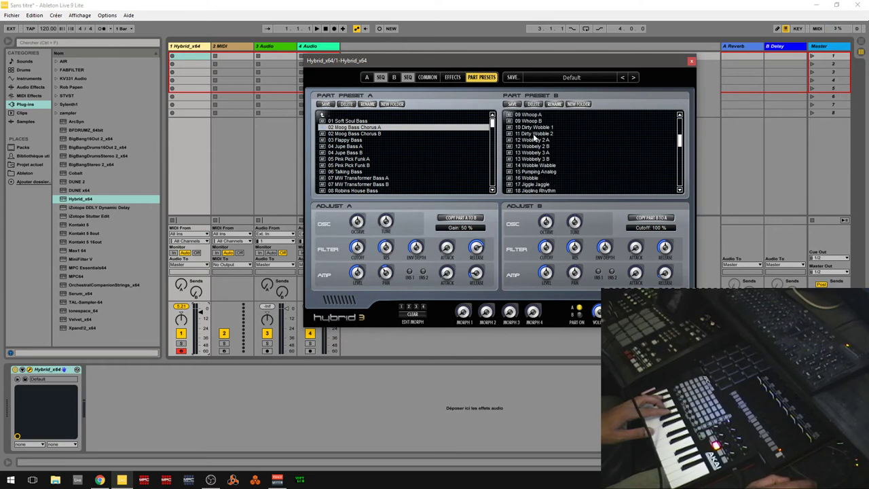
pyautogui.click(534, 133)
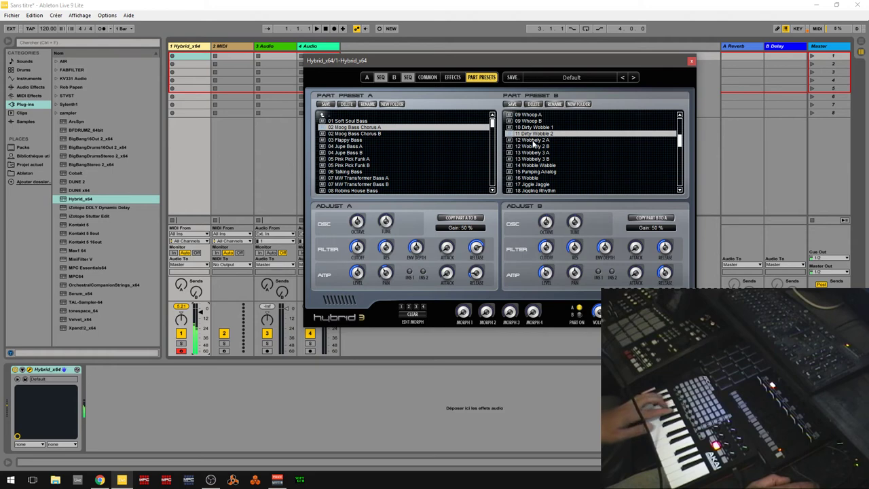
pyautogui.click(579, 316)
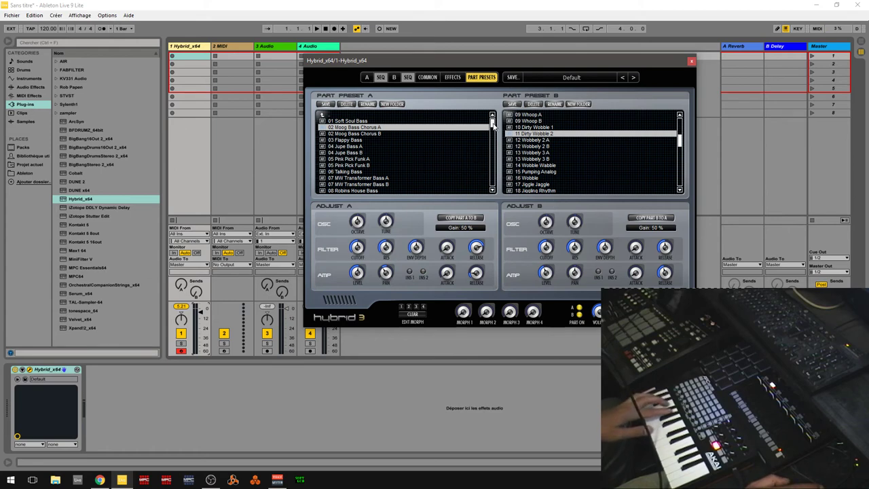
# Step: Audition 10 Trance Bass B in part A, and replace it with 04 70s Stage Tremolo B from the folder containing the Ballad EP presets
pyautogui.moveTo(493, 122); pyautogui.dragTo(493, 131)
pyautogui.click(359, 166)
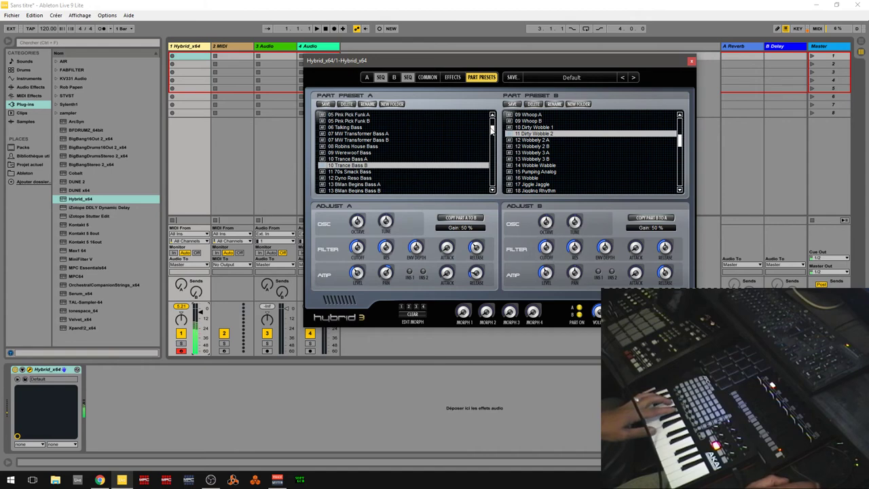
pyautogui.moveTo(491, 131); pyautogui.dragTo(491, 121)
pyautogui.doubleClick(337, 116)
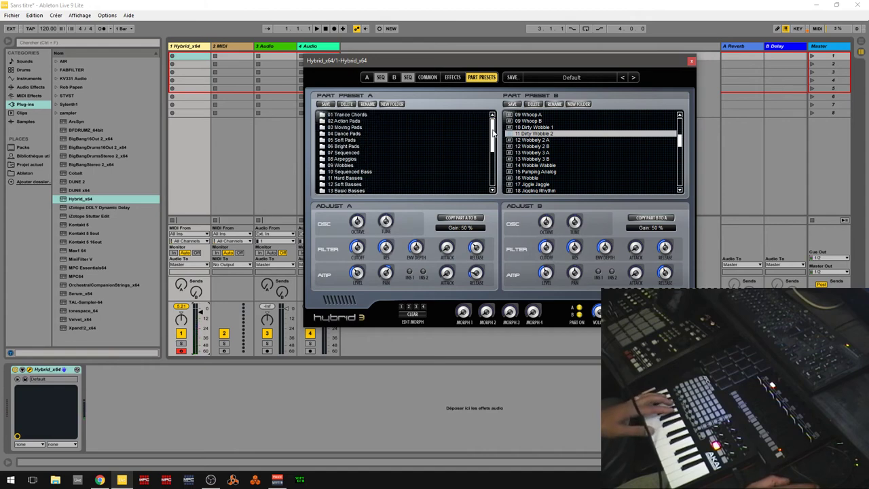
pyautogui.moveTo(493, 133); pyautogui.dragTo(495, 148)
pyautogui.doubleClick(347, 166)
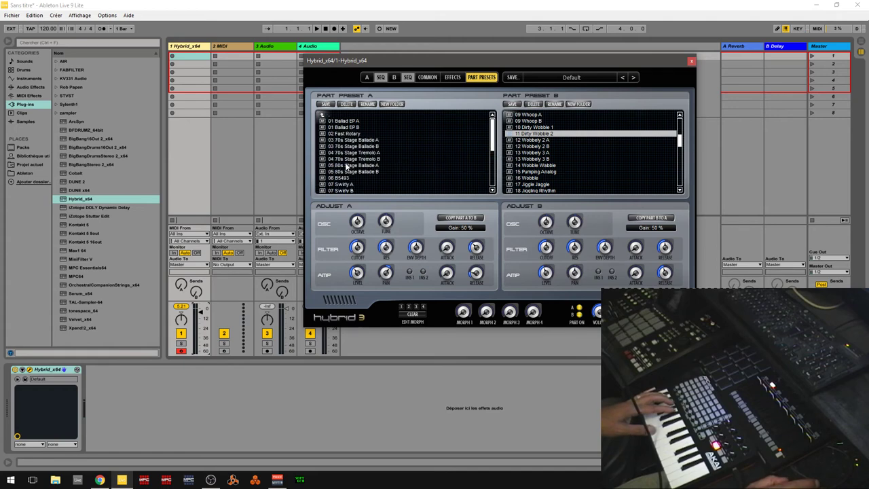
pyautogui.click(353, 161)
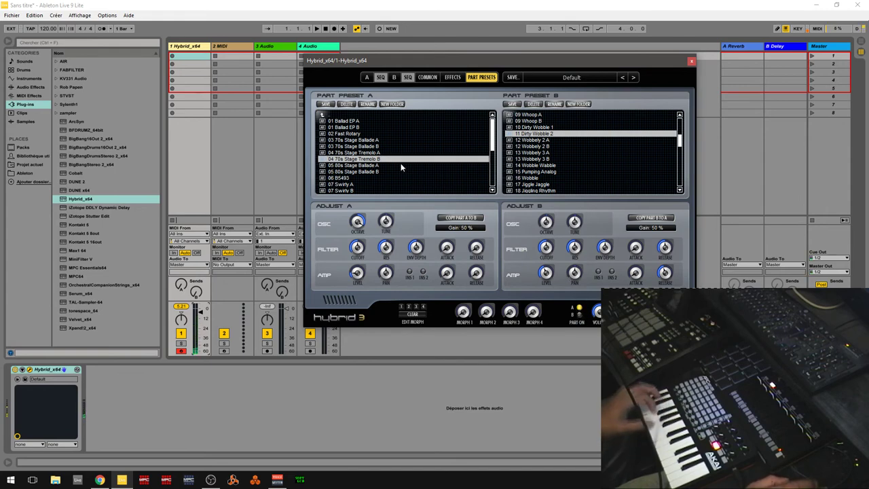
# Step: Try 05 80s Stage Ballade B and 07 Swirly A in part A, and turn part B on to layer the sounds
pyautogui.click(365, 172)
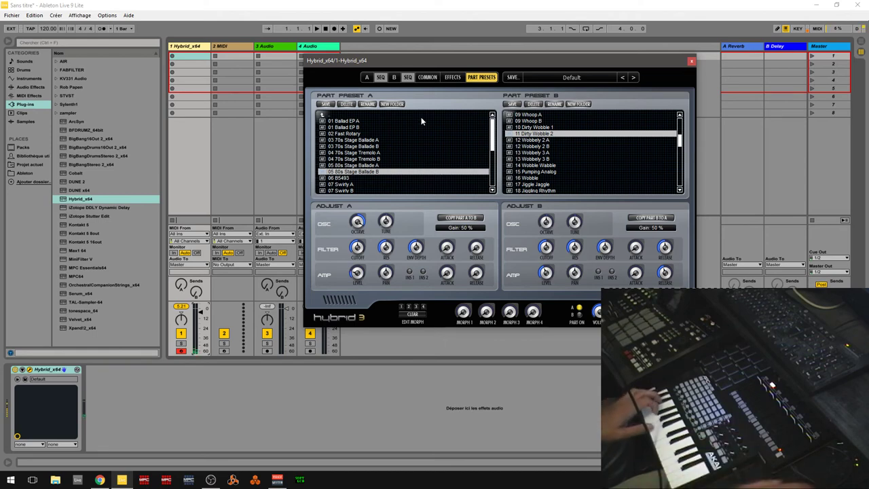
pyautogui.click(343, 184)
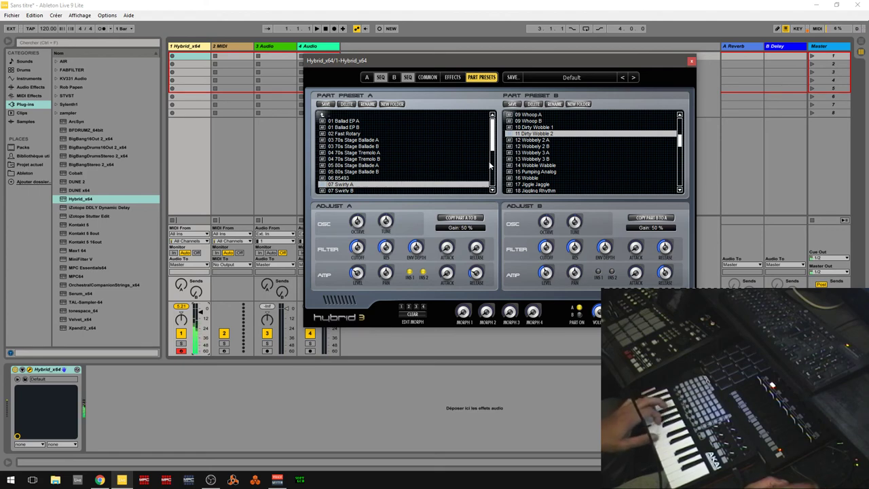
pyautogui.click(578, 315)
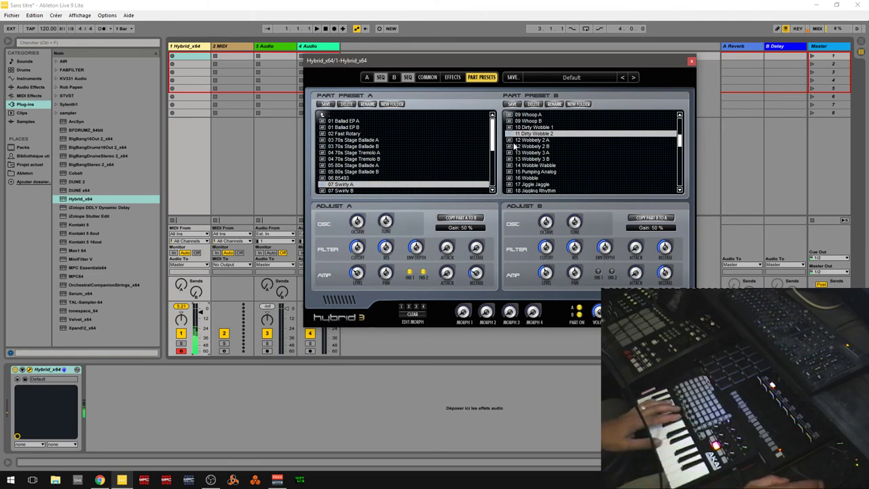
pyautogui.scroll(-3, 490, 139)
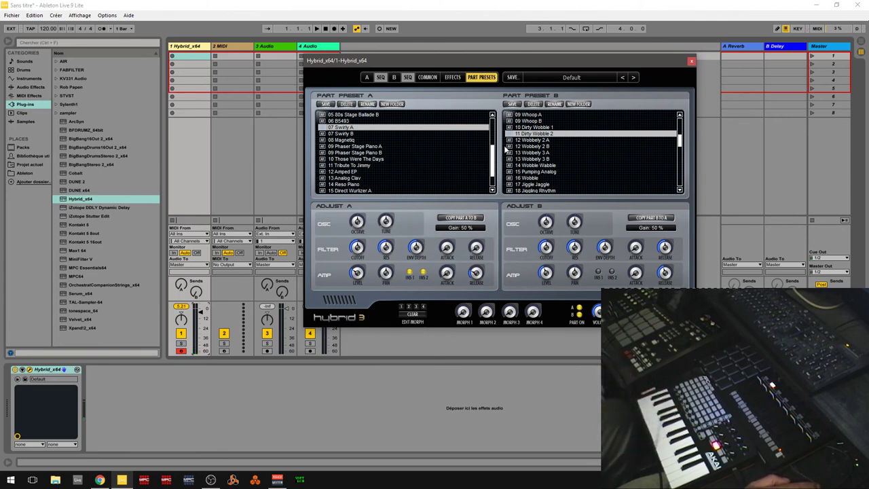
pyautogui.scroll(2, 491, 154)
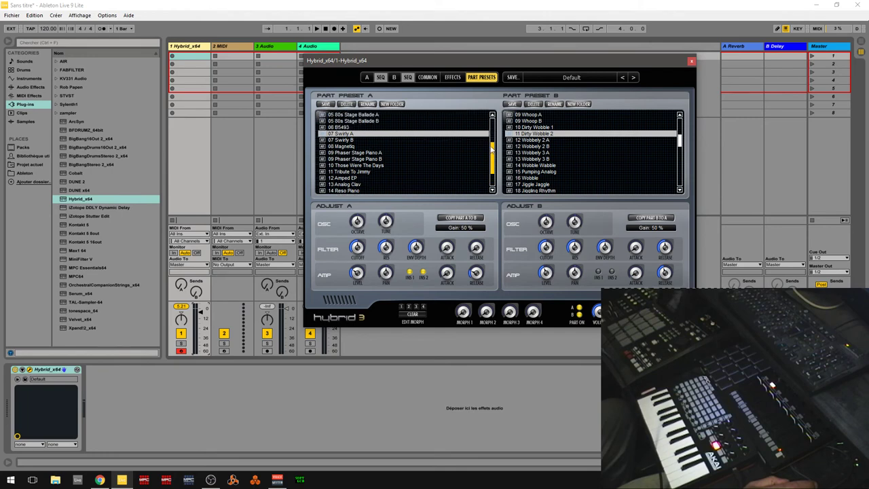
# Step: Show part A's synthesis page and step sequencer, and switch Link Seq on and back off
pyautogui.click(366, 77)
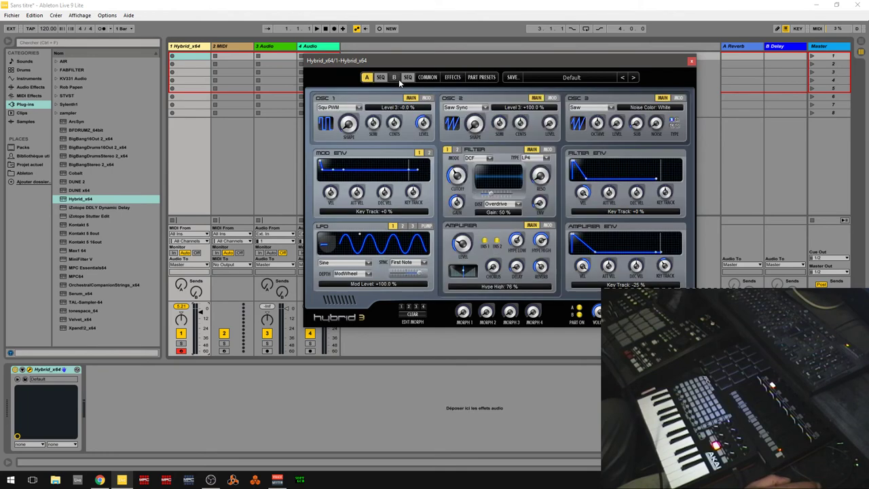
pyautogui.click(381, 77)
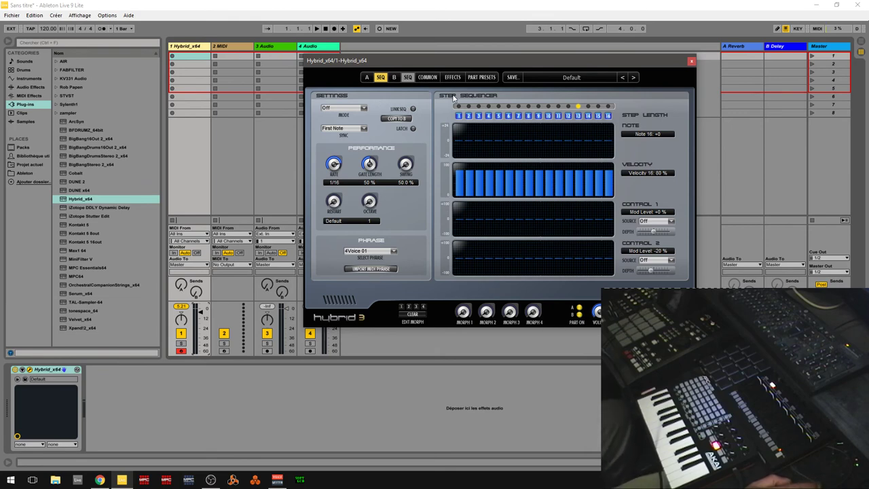
pyautogui.click(412, 109)
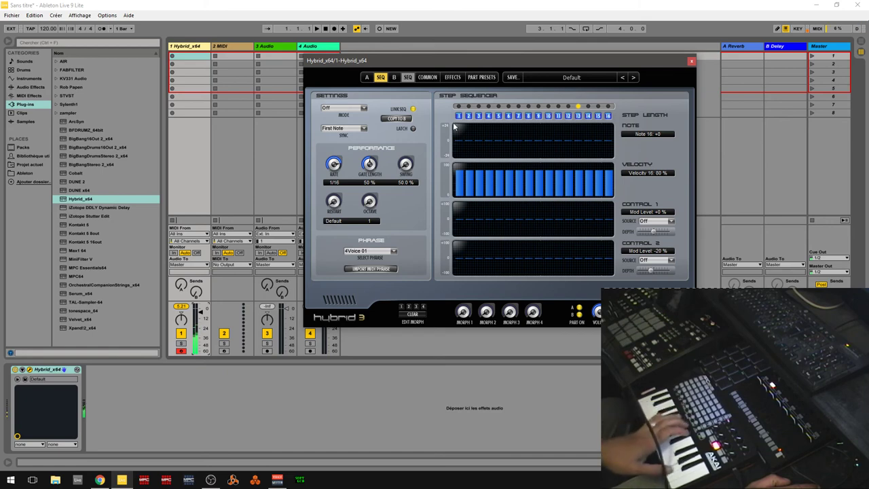
pyautogui.click(413, 109)
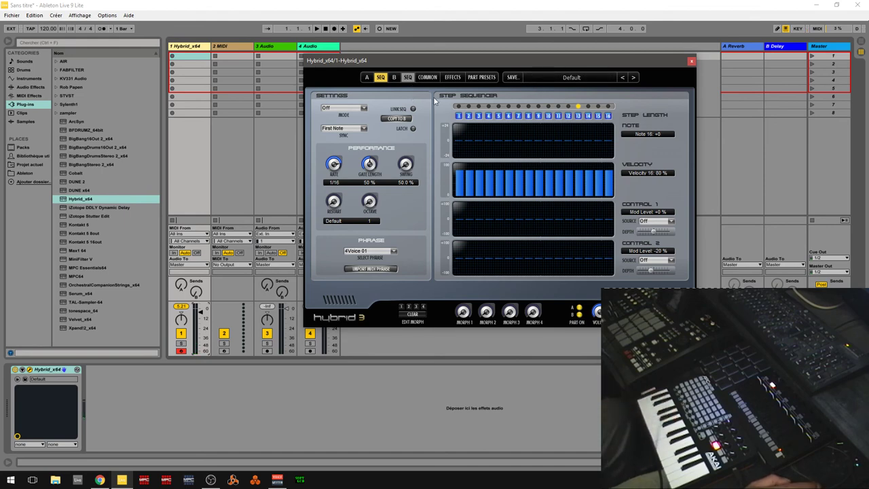
# Step: Load the Xpand!2_x64 plug-in onto the 2 MIDI track and return to the Hybrid_x64 track
pyautogui.moveTo(531, 62); pyautogui.dragTo(378, 95)
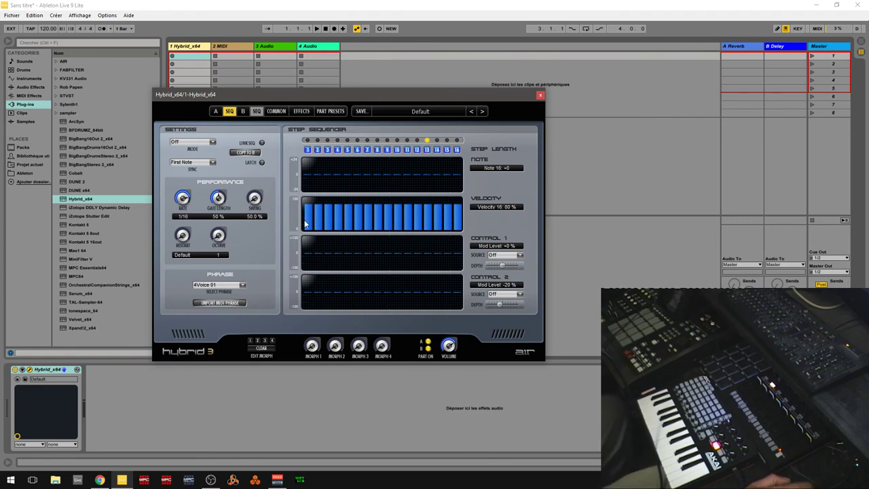
pyautogui.click(231, 51)
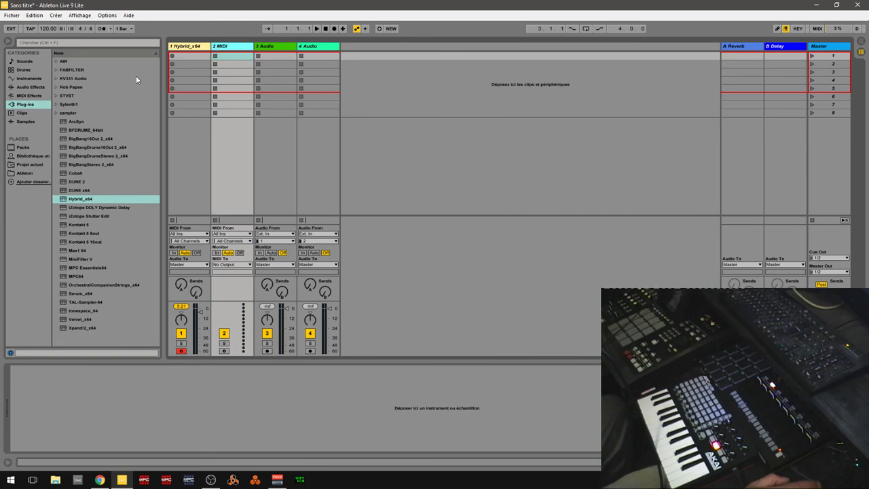
pyautogui.doubleClick(78, 328)
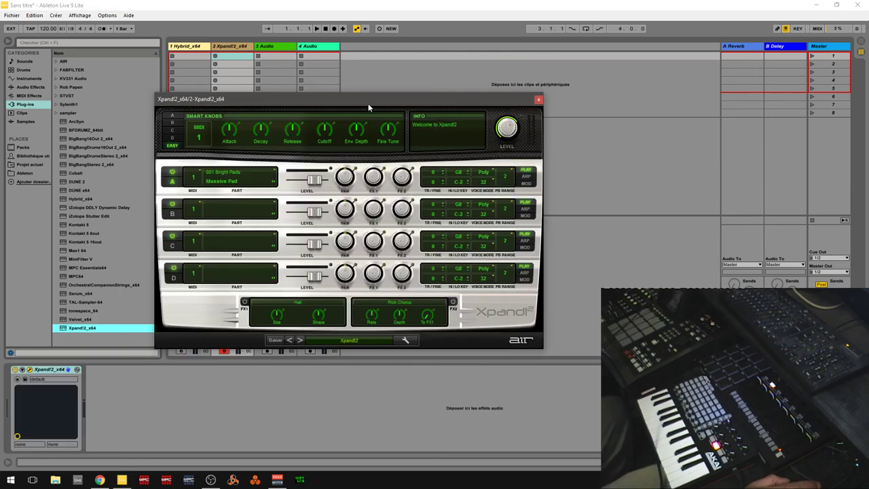
pyautogui.moveTo(369, 105); pyautogui.dragTo(409, 96)
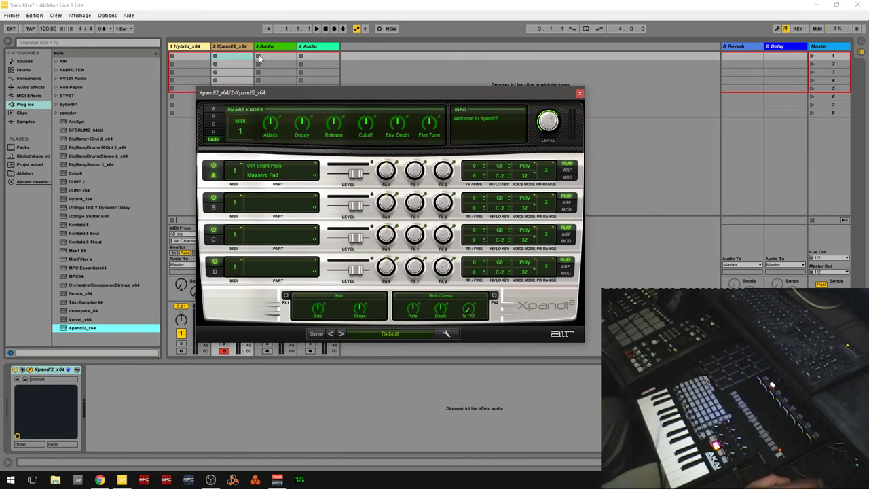
pyautogui.click(200, 47)
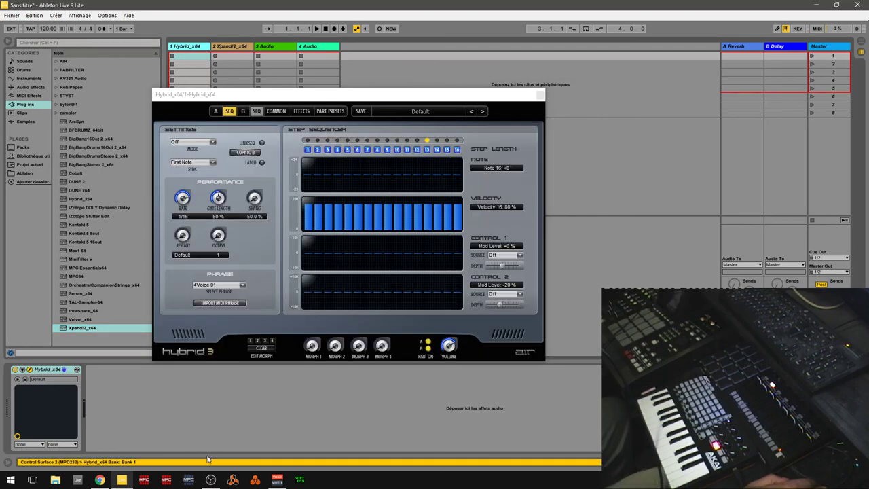
# Step: Switch to Chrome to view the Plugin Boutique product page for Hybrid 3, and return to Ableton Live
pyautogui.click(102, 477)
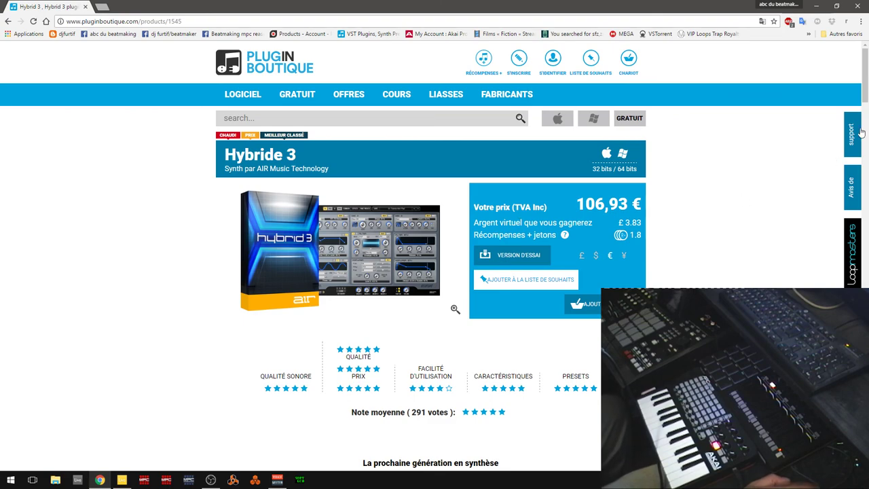
pyautogui.moveTo(865, 79)
pyautogui.mouseDown()
pyautogui.moveTo(865, 94)
pyautogui.moveTo(865, 78)
pyautogui.mouseUp()
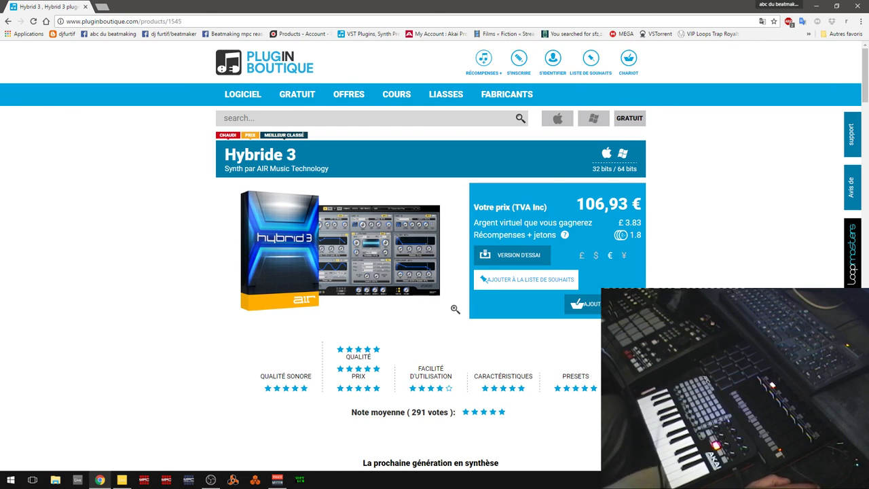
pyautogui.moveTo(379, 250)
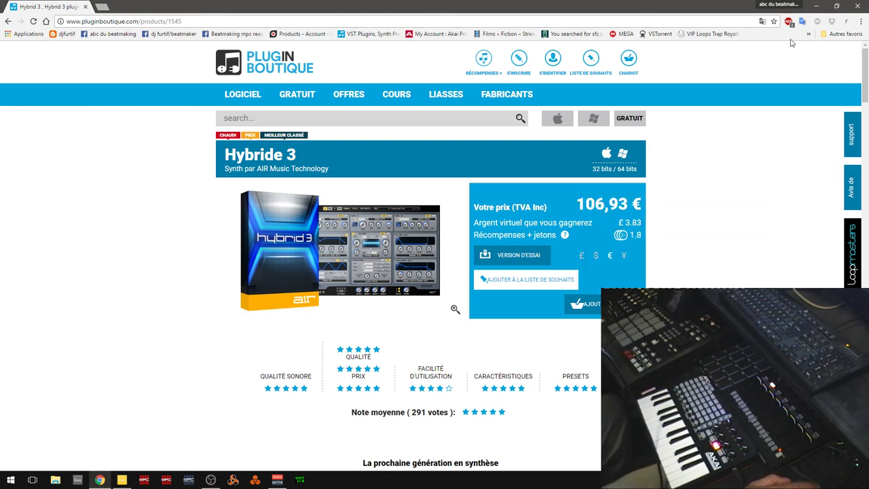
pyautogui.click(817, 7)
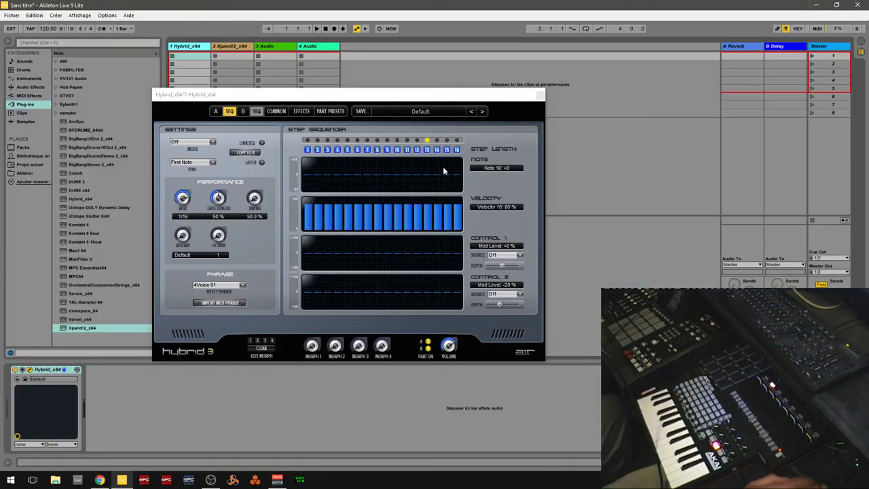
# Step: Reposition the Hybrid 3 window and show part A's synthesis page again
pyautogui.click(455, 93)
pyautogui.moveTo(456, 93); pyautogui.dragTo(421, 90)
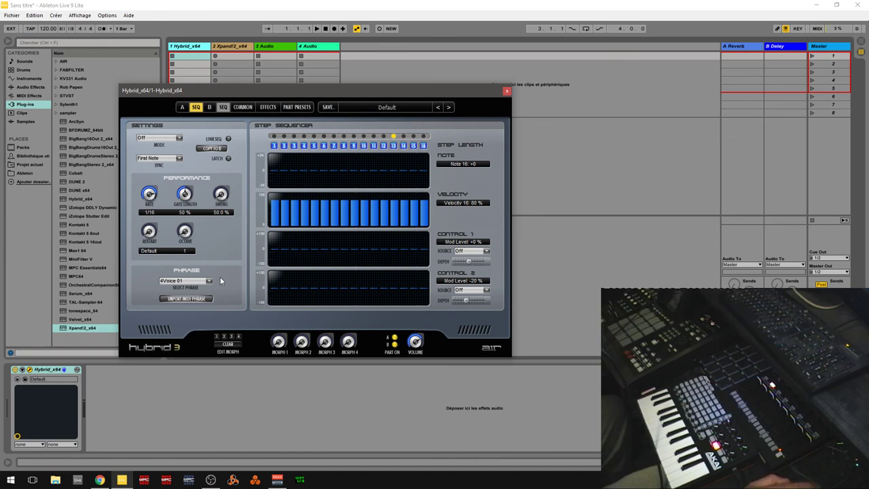
pyautogui.click(182, 107)
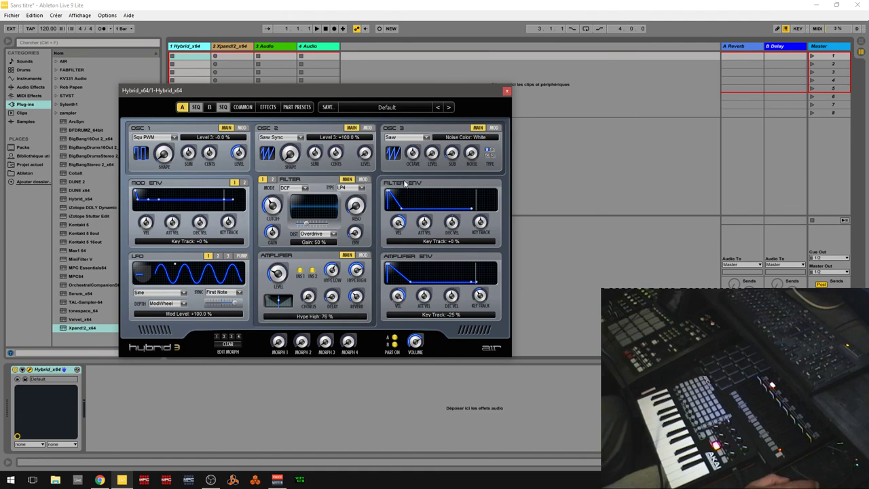
pyautogui.moveTo(431, 89); pyautogui.dragTo(405, 72)
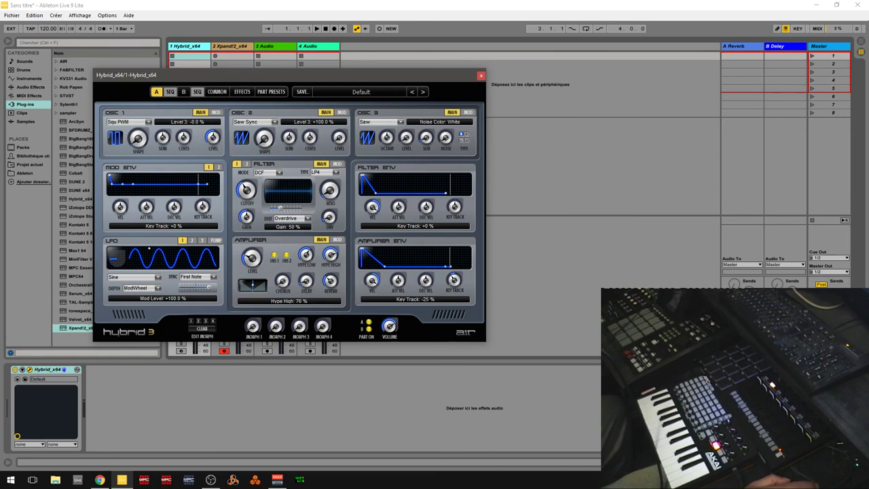